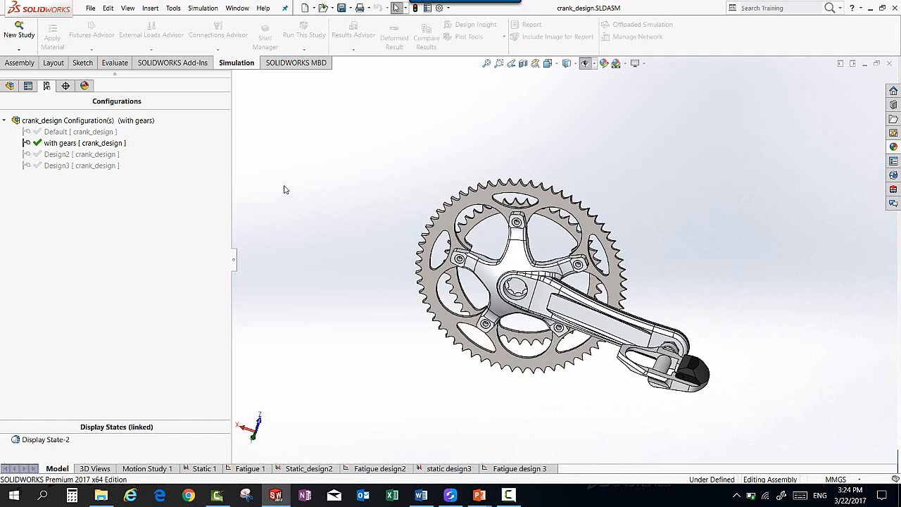
click(522, 264)
click(385, 210)
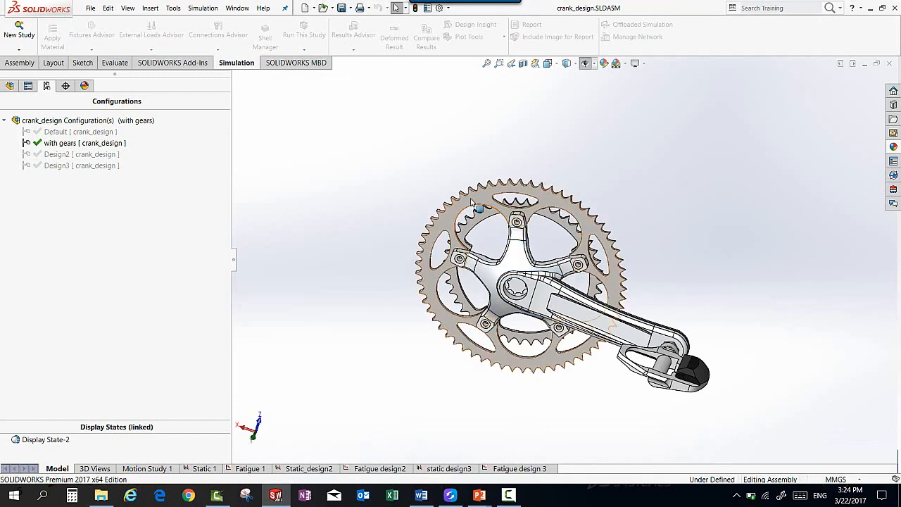
click(472, 204)
click(485, 224)
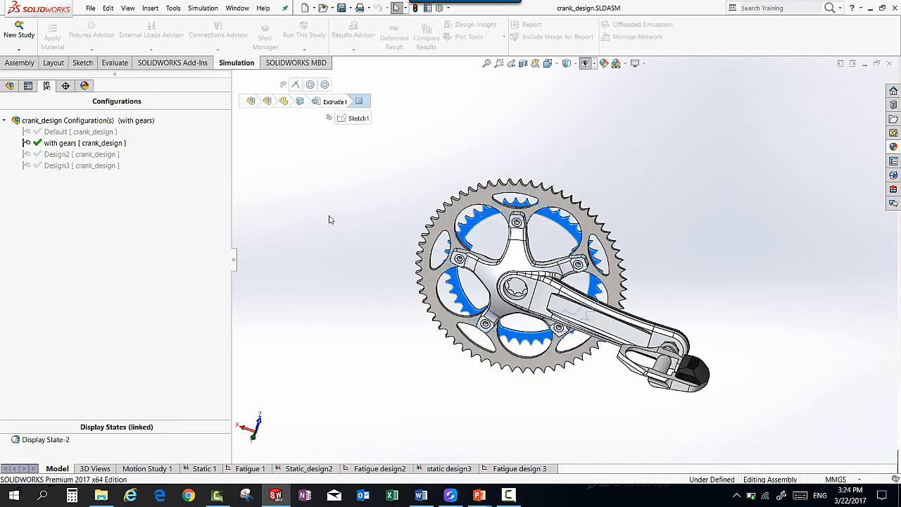
click(328, 220)
Step: Activate the crank_design assembly's Default configuration and open the Static 1 study
right_click(79, 135)
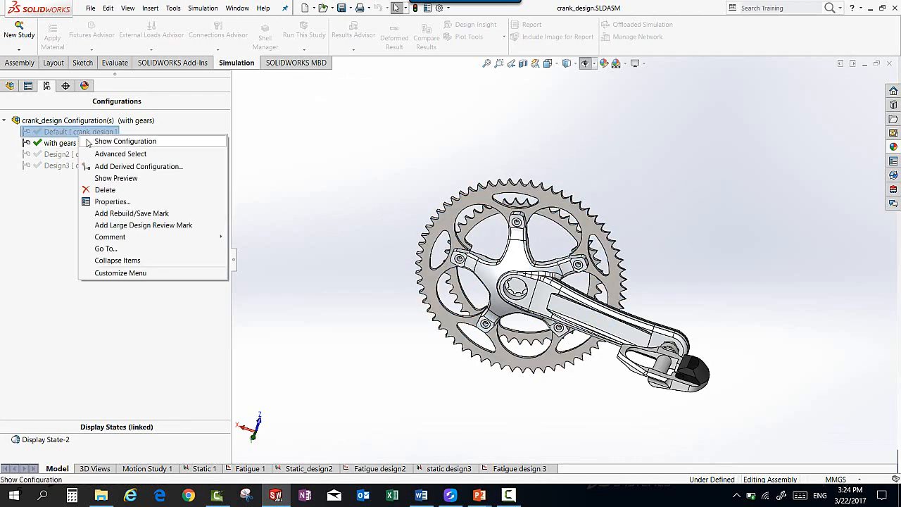
click(88, 143)
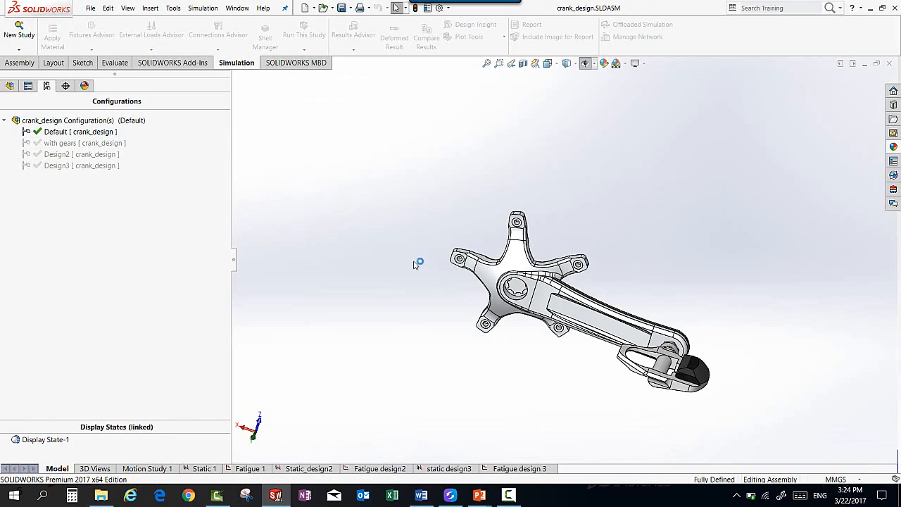
click(487, 63)
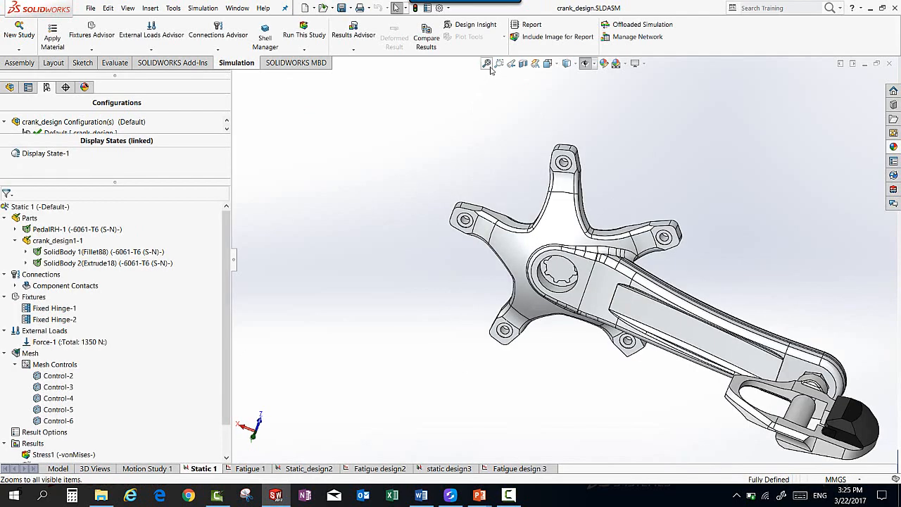
click(487, 65)
middle_drag(482, 133, 450, 98)
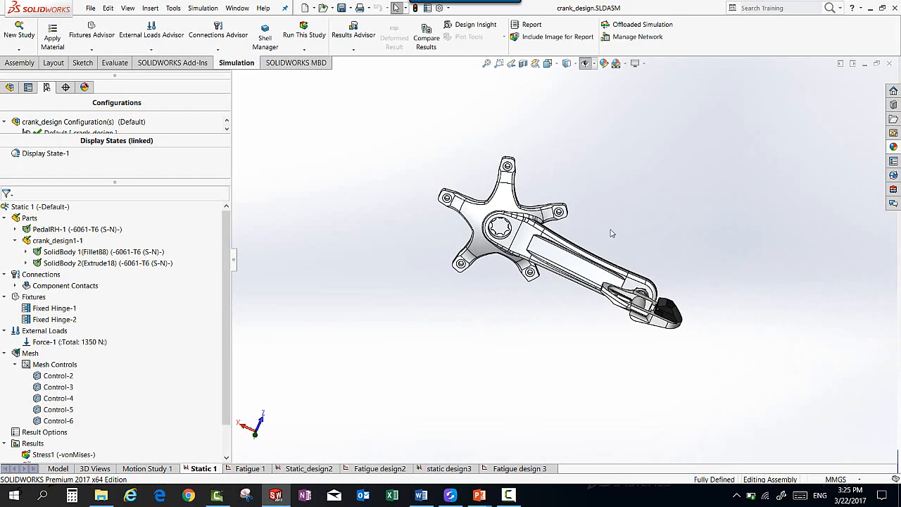
mouse_move(610, 229)
middle_down()
mouse_move(589, 205)
mouse_move(598, 219)
middle_up()
scroll(598, 214, down, 1)
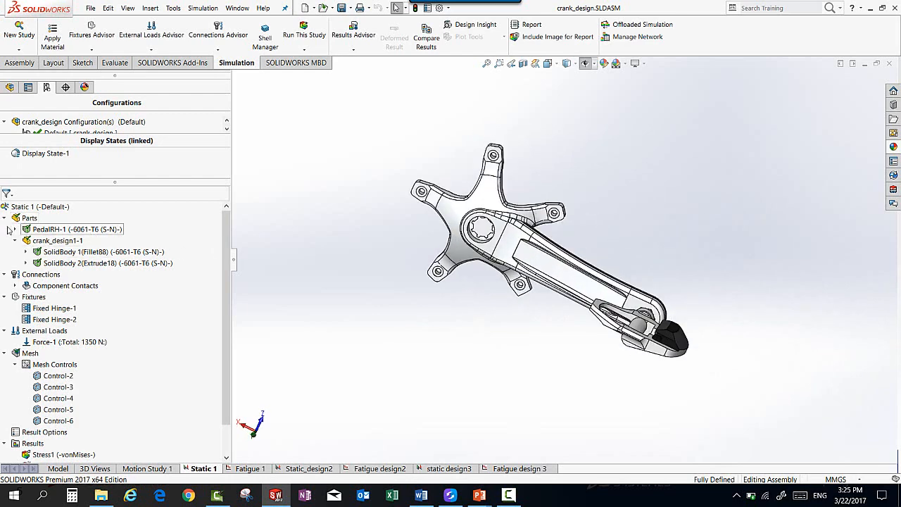
click(19, 49)
click(329, 142)
click(485, 63)
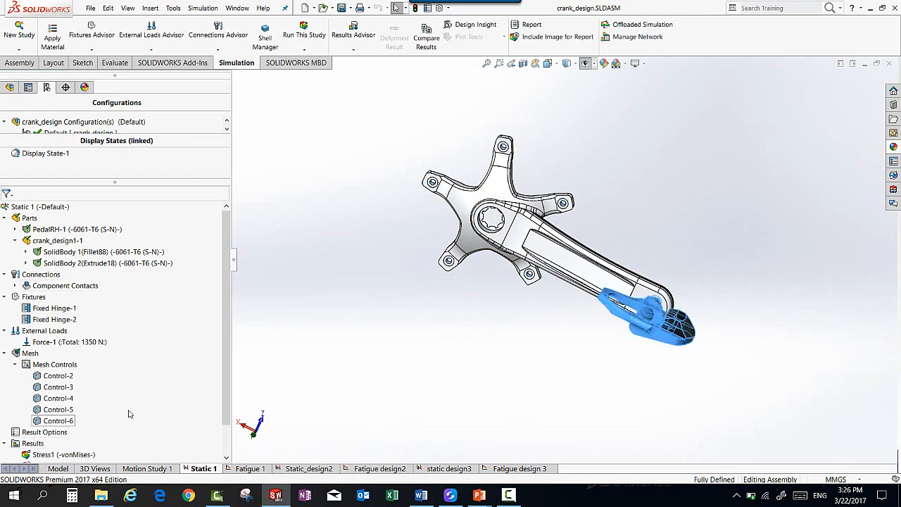
Step: Review the material definitions assigned to PedalRH-1 and to SolidBody 1 of crank_design1-1 in the Static 1 study
right_click(80, 231)
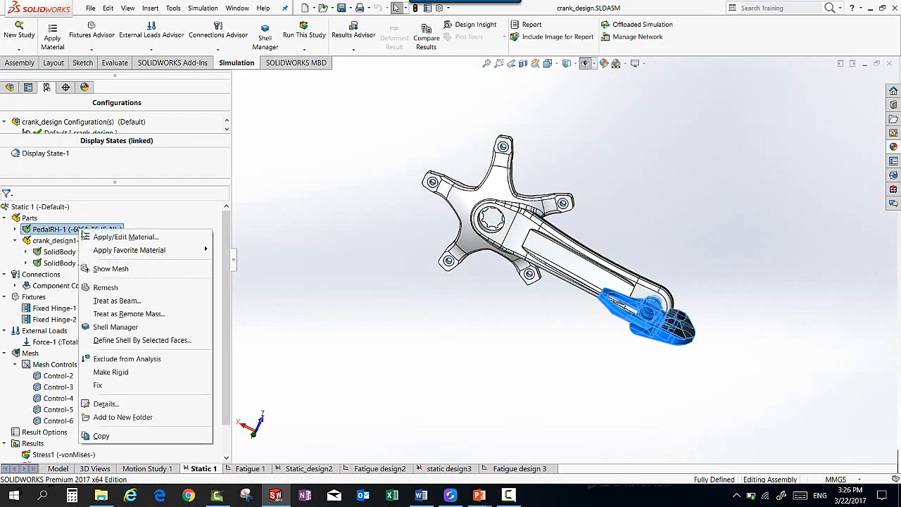
click(81, 239)
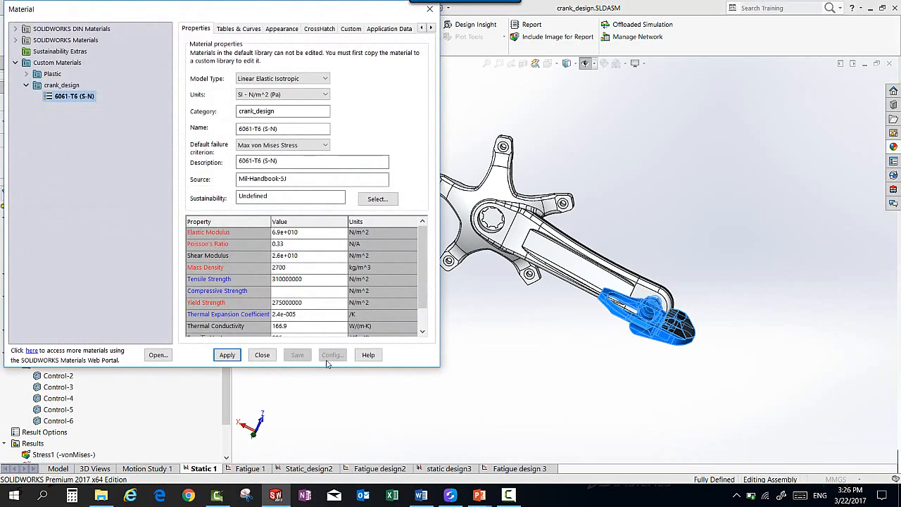
click(262, 355)
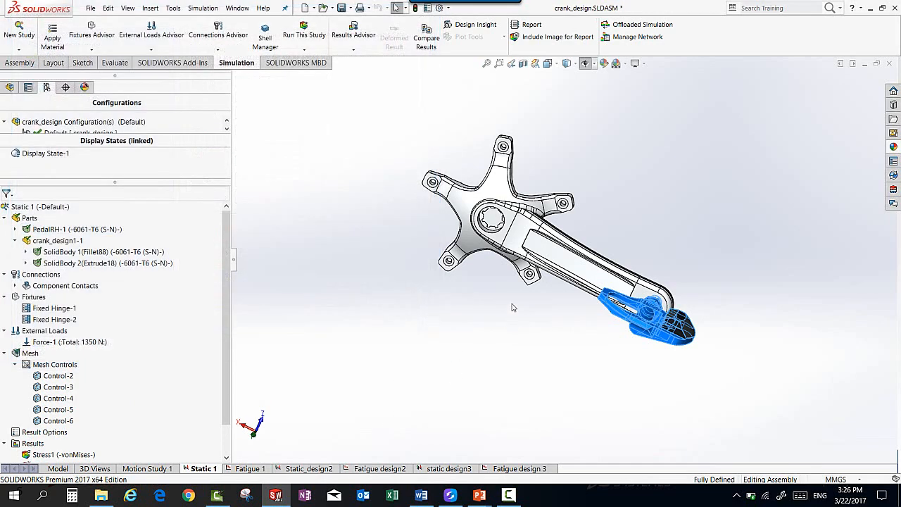
right_click(127, 257)
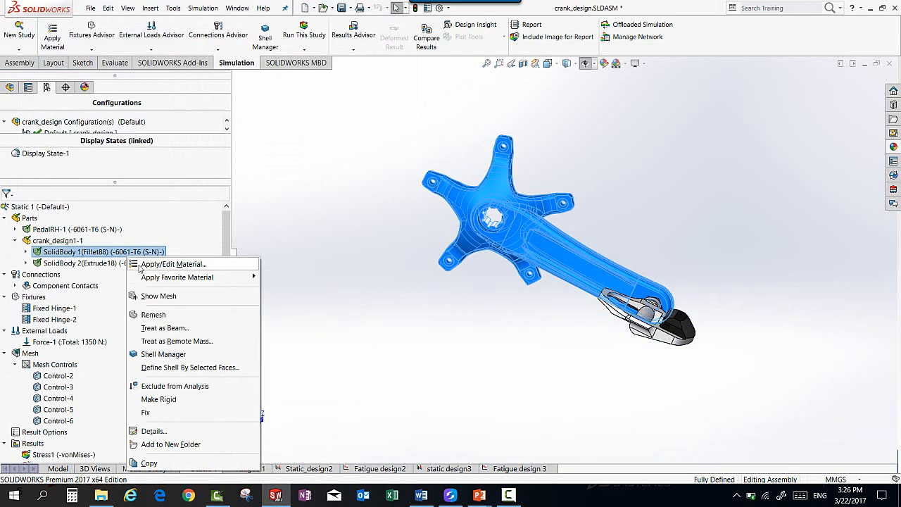
click(141, 266)
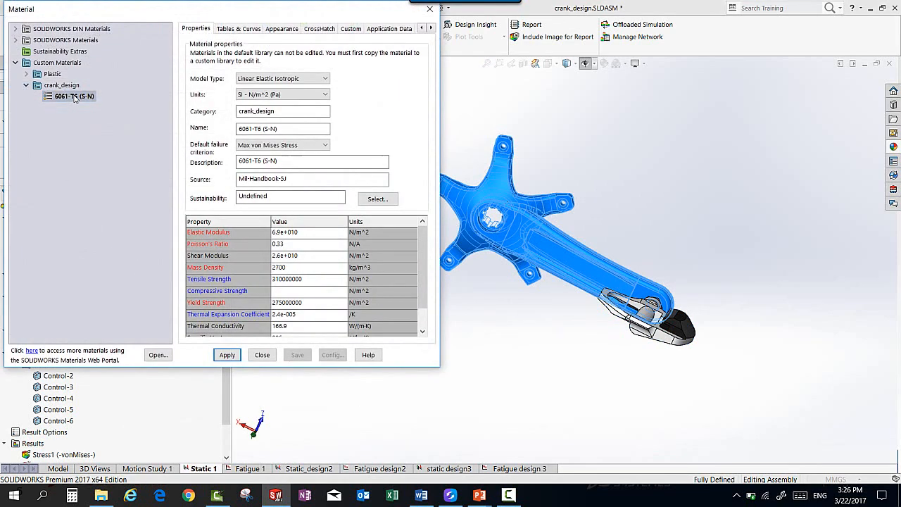
drag(188, 7, 393, 43)
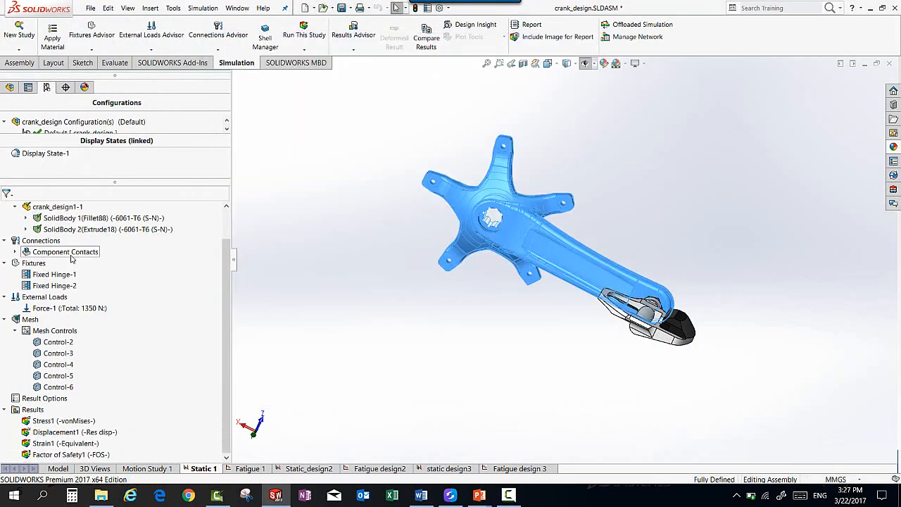
Step: Expand the study's Component Contacts and examine the Global Contact and the joint between the crank arm and the pedal
double_click(73, 256)
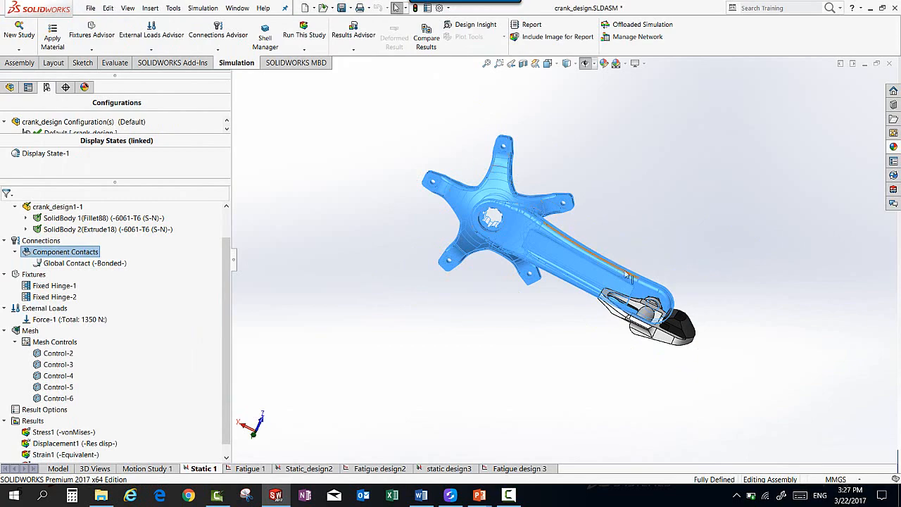
click(643, 209)
scroll(670, 285, down, 10)
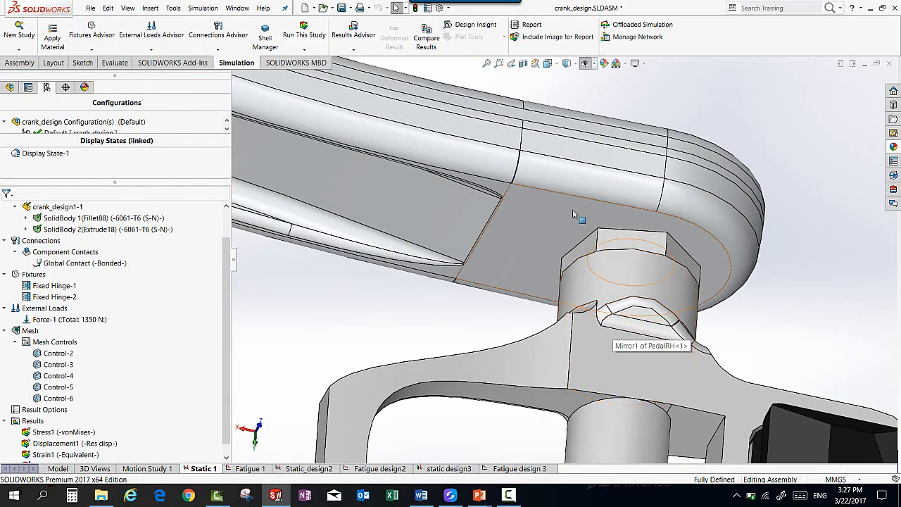
scroll(567, 212, up, 5)
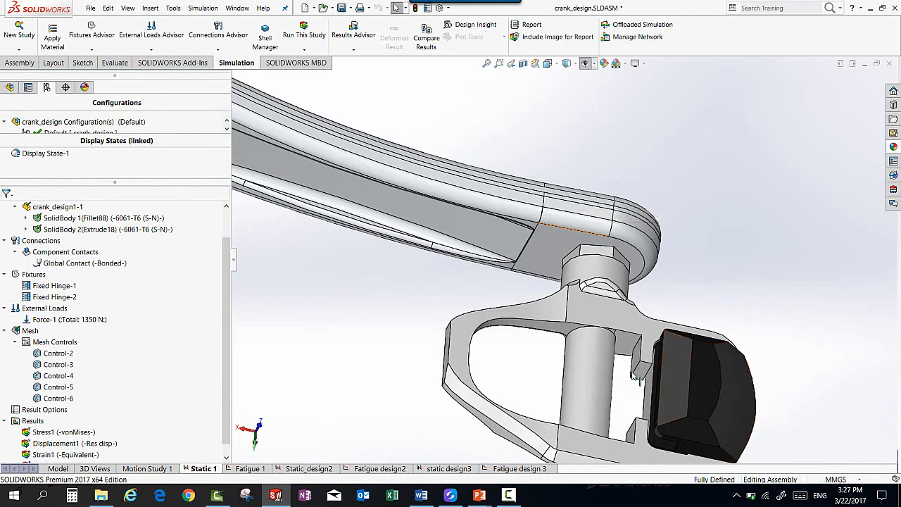
click(487, 64)
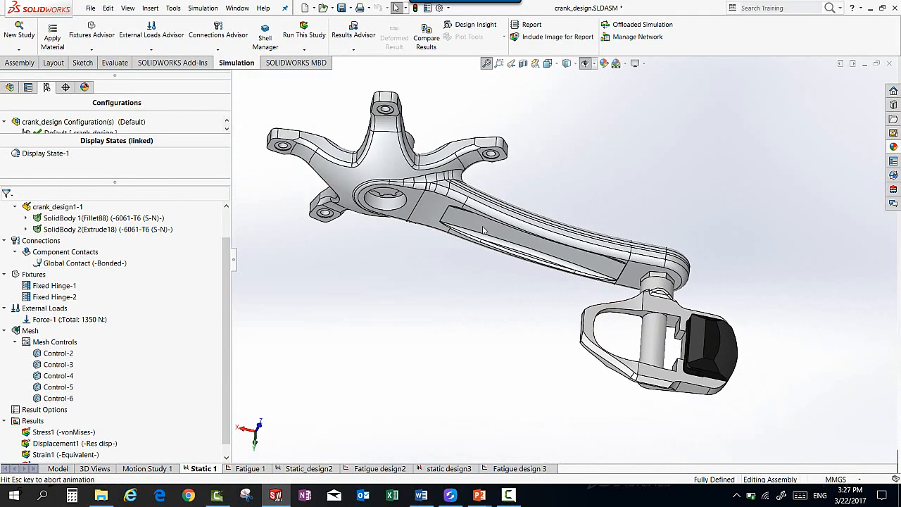
middle_drag(483, 229, 481, 159)
click(91, 263)
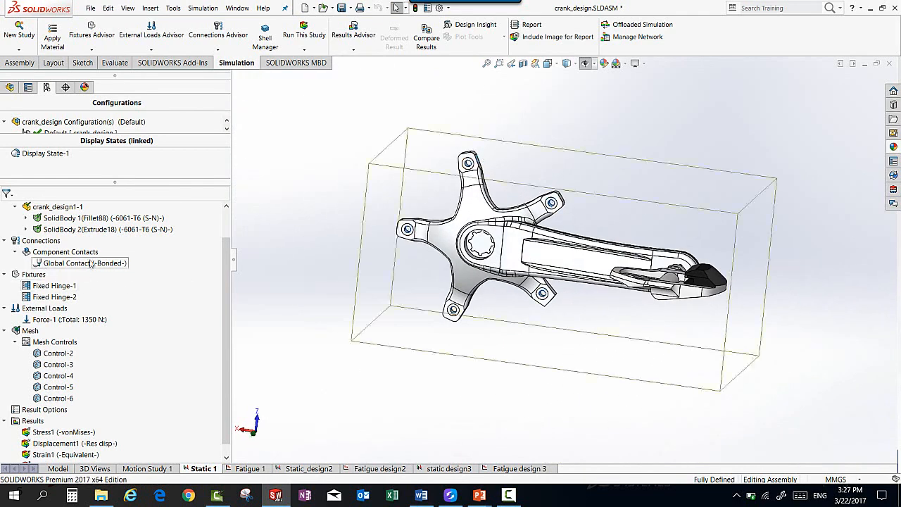
click(299, 238)
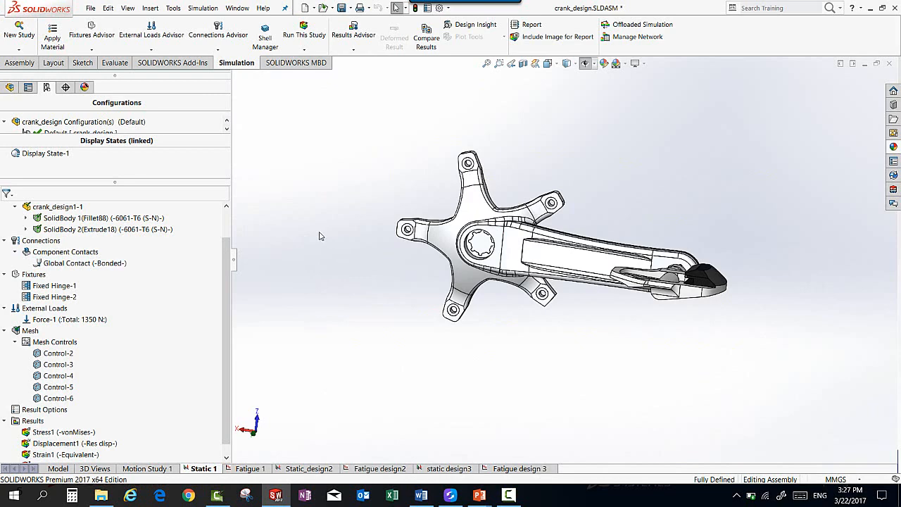
Step: Examine the Fixed Hinge-2 fixture and the splined bore at the centre of the crank spider
middle_drag(333, 225, 320, 262)
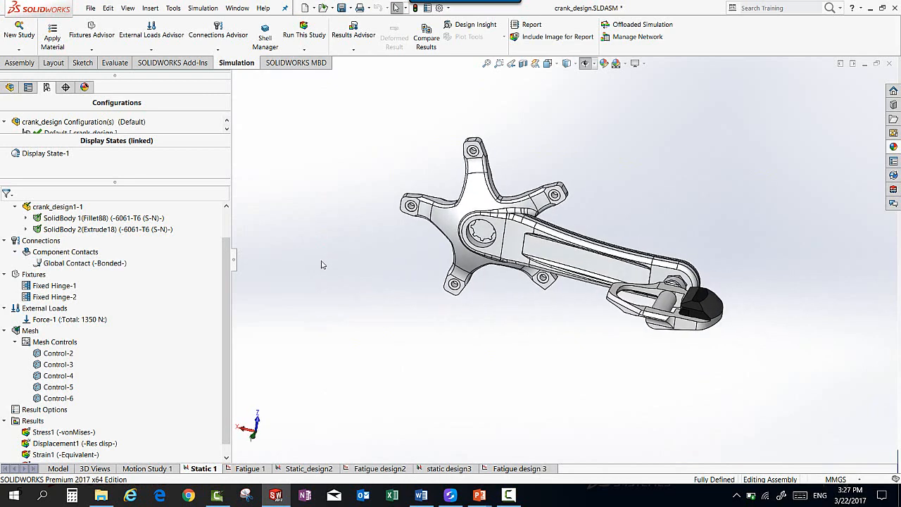
click(56, 299)
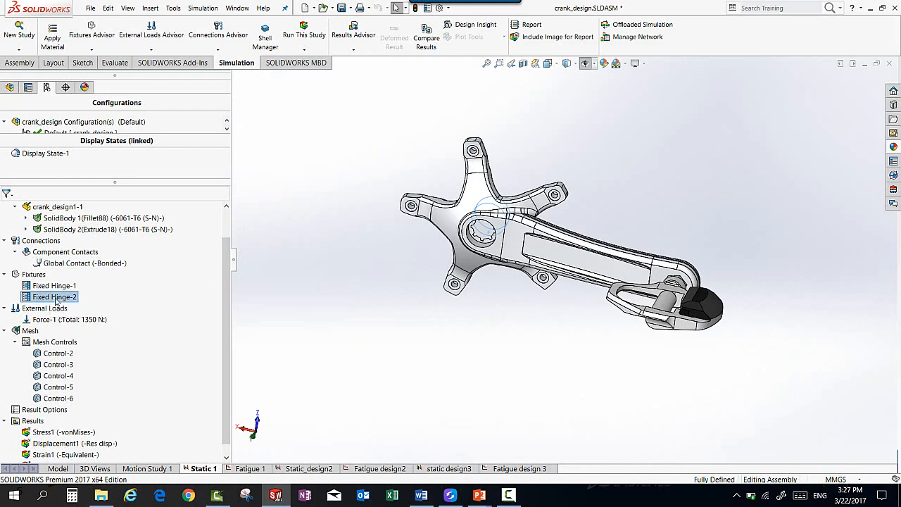
click(316, 289)
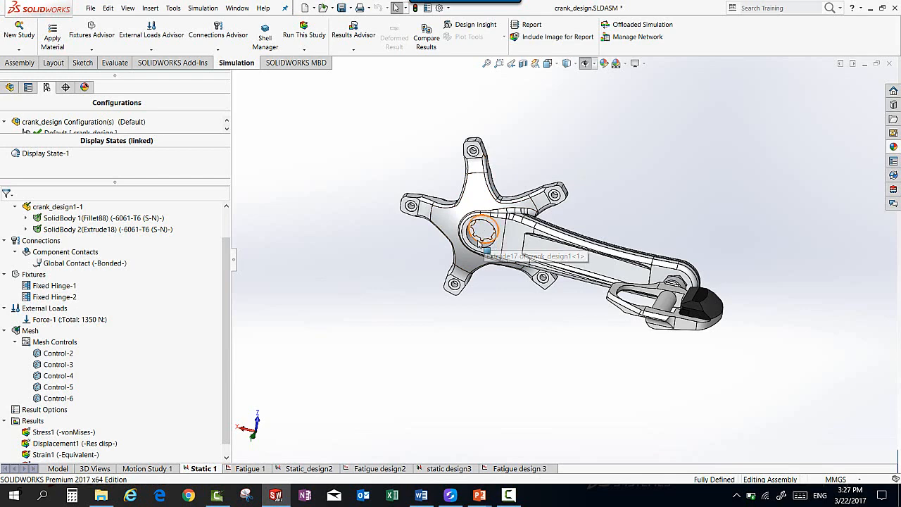
scroll(486, 237, down, 6)
scroll(515, 242, down, 2)
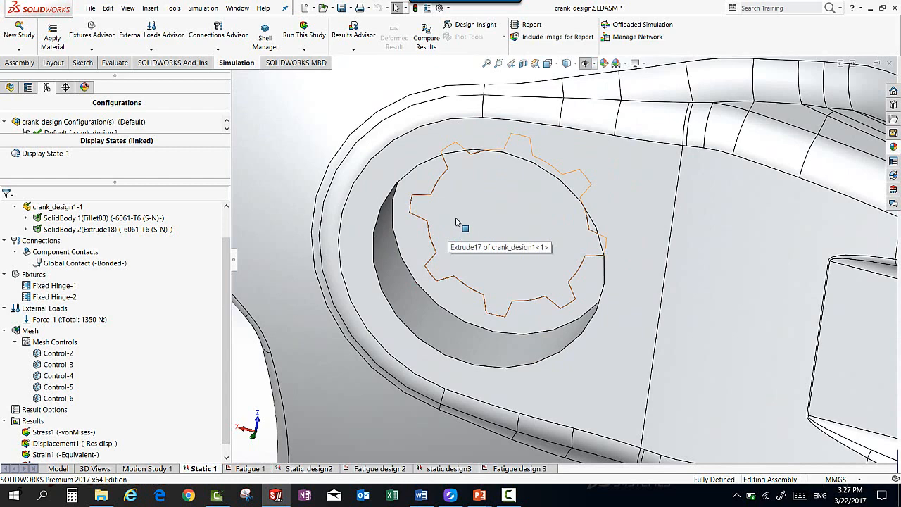
scroll(453, 215, up, 5)
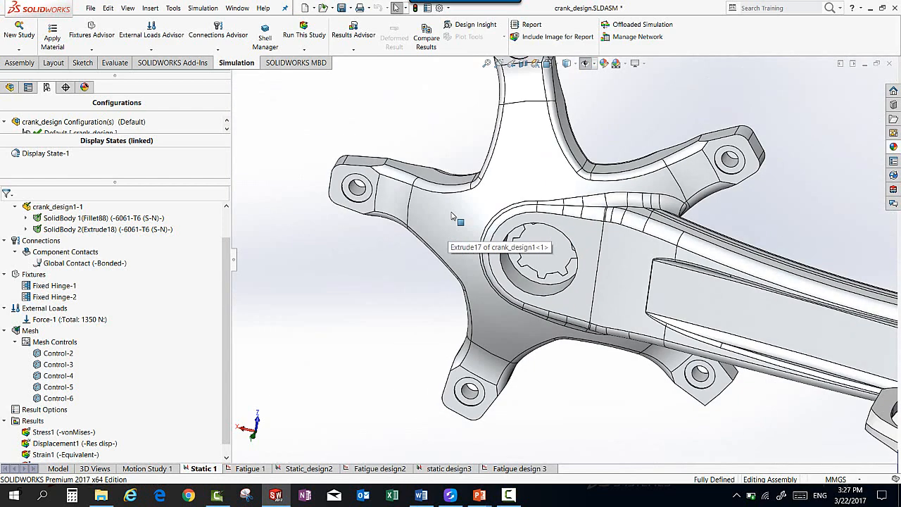
scroll(359, 200, up, 4)
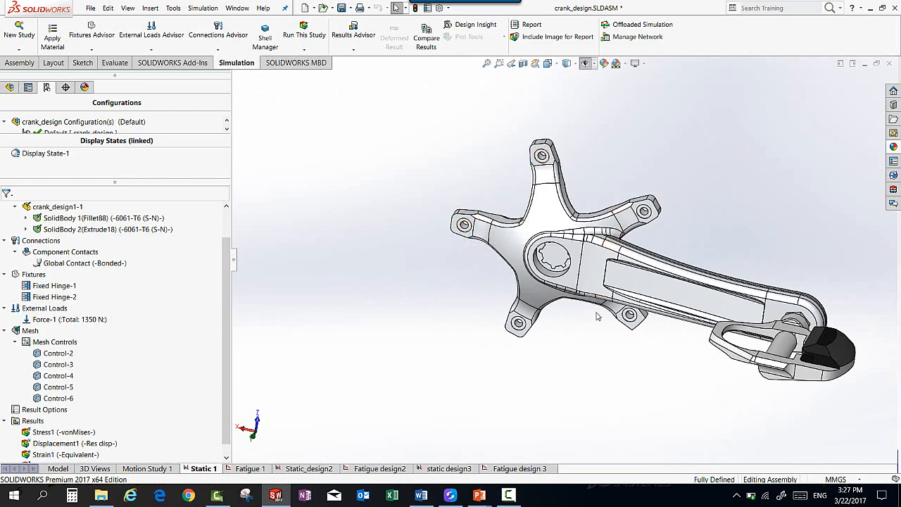
click(486, 63)
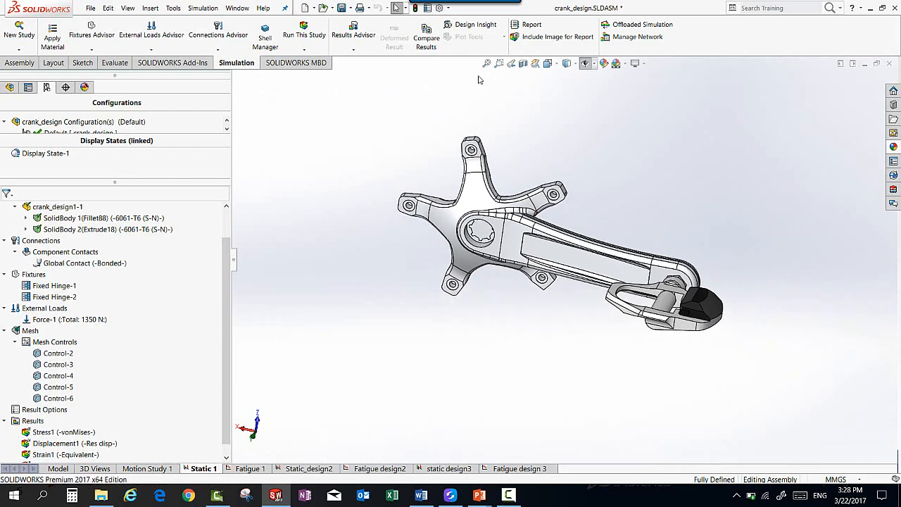
Step: Review the definition of Force-1 on the two pedal faces and close it without changes
click(105, 319)
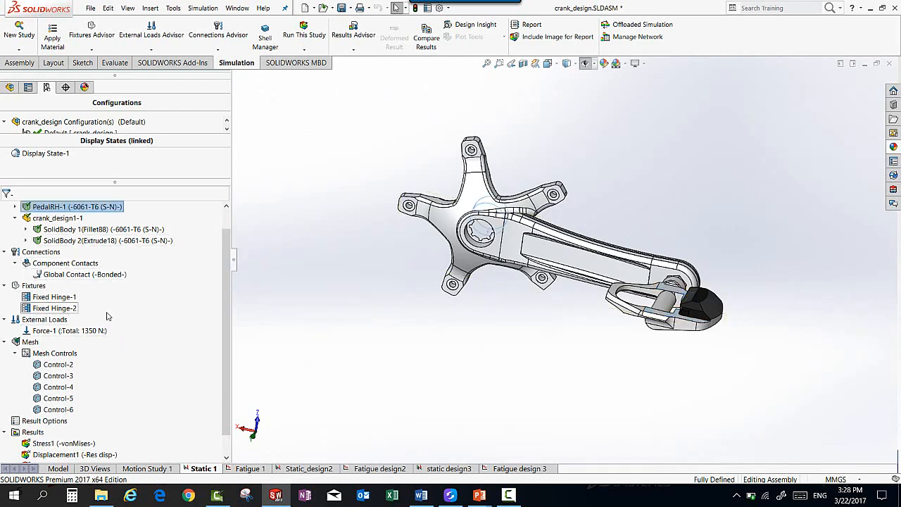
scroll(107, 317, down, 2)
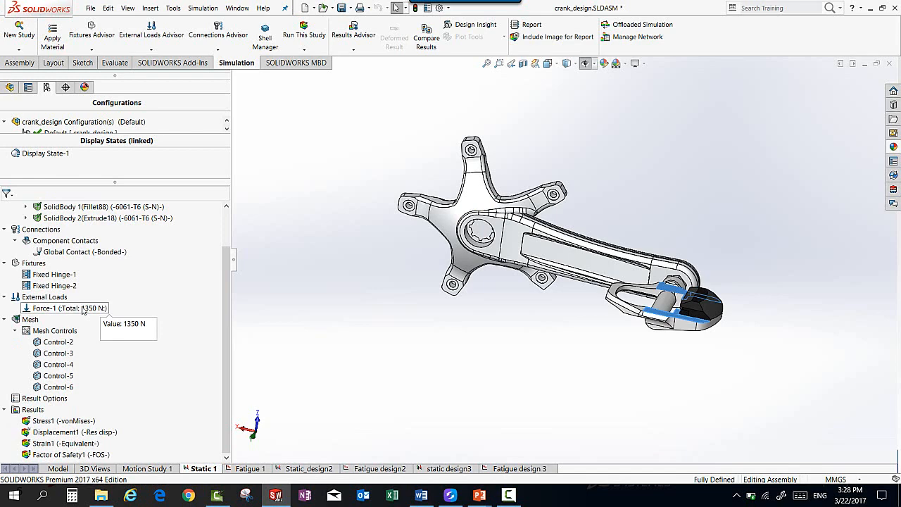
right_click(83, 310)
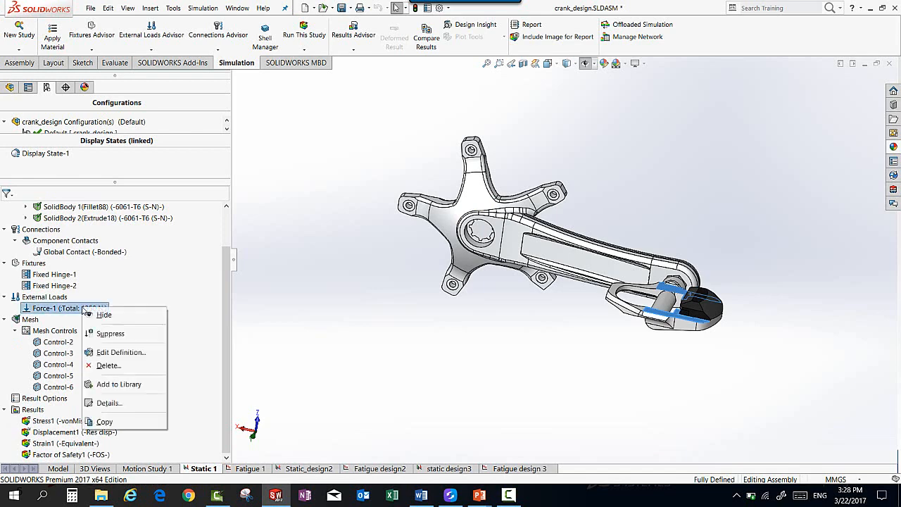
click(109, 354)
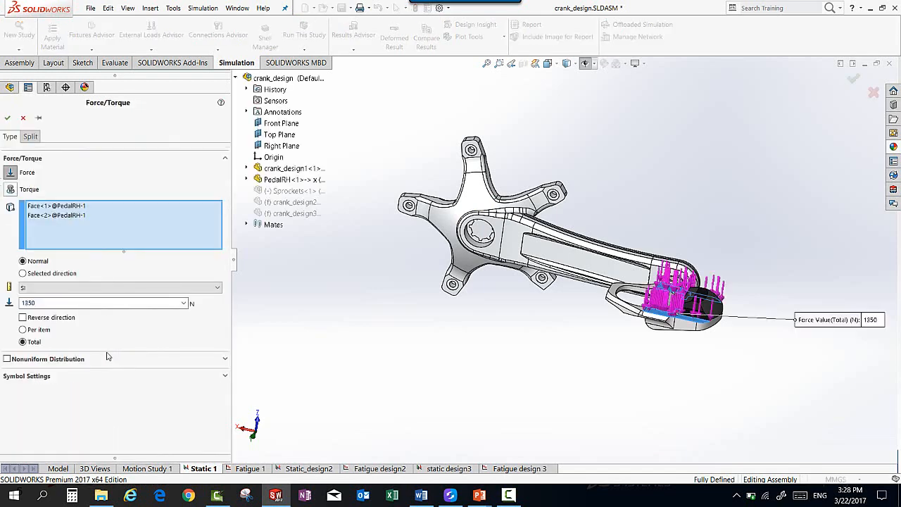
scroll(714, 338, down, 6)
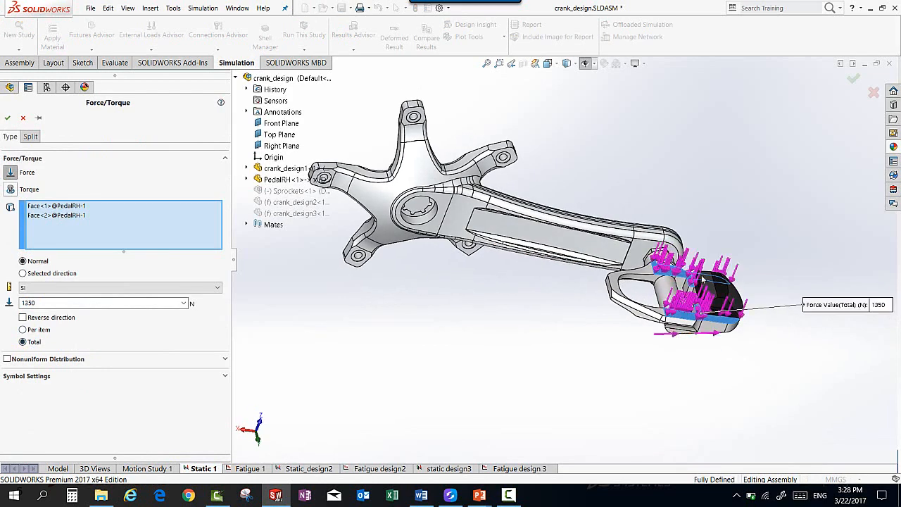
click(7, 117)
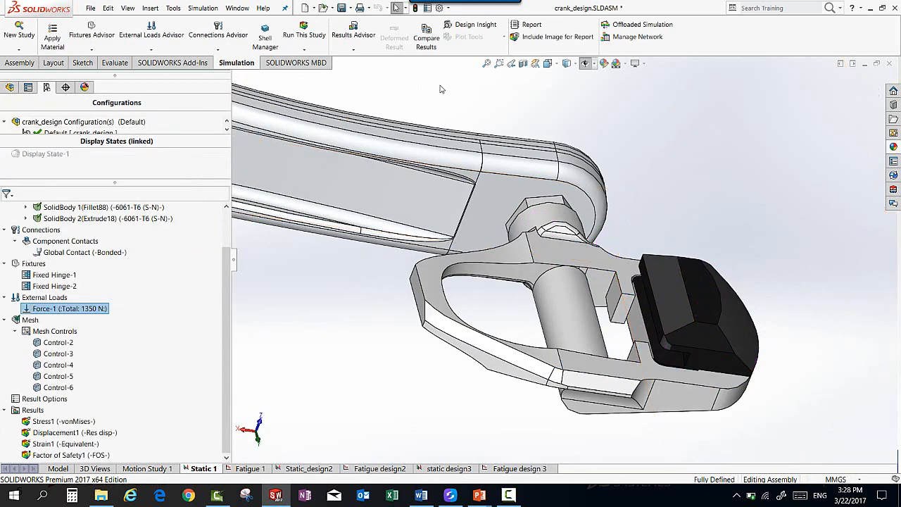
click(486, 64)
Step: Show the Displacement1 plot of the Static 1 study and examine the deformed pedal and crank arm from the side and close up
right_click(18, 206)
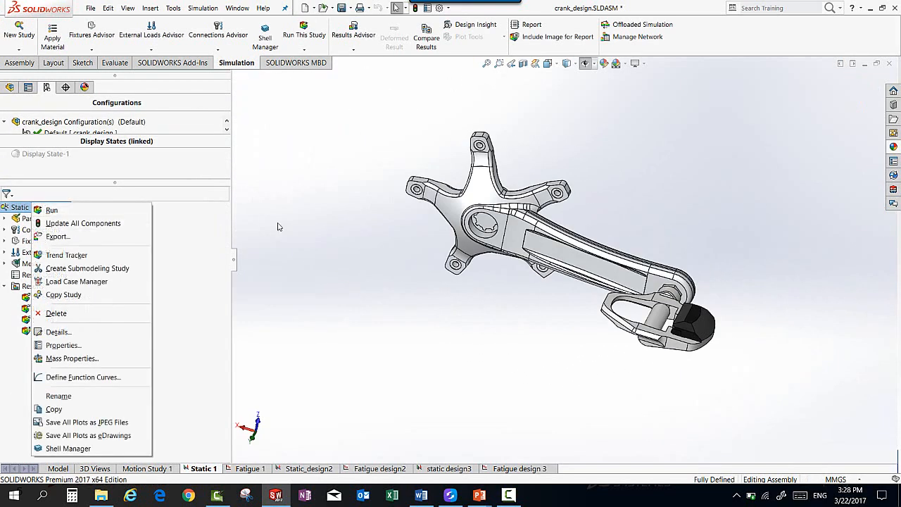
click(338, 226)
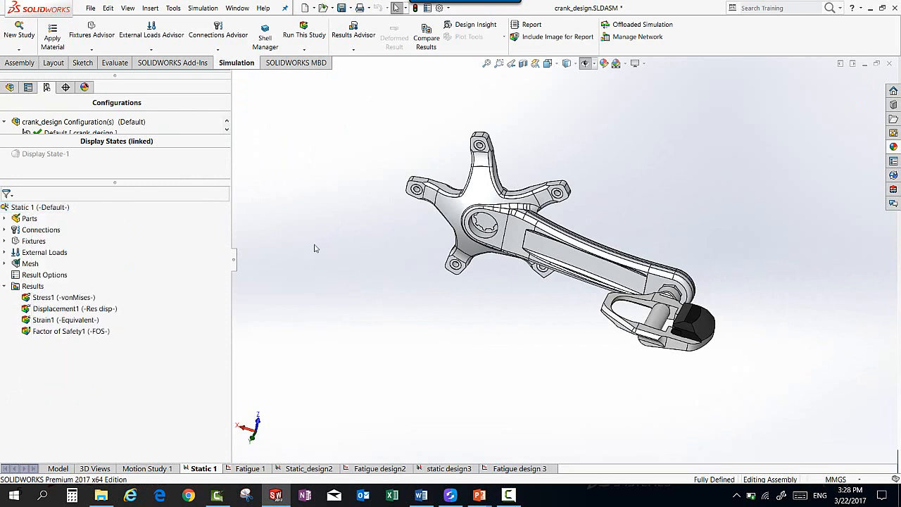
double_click(54, 312)
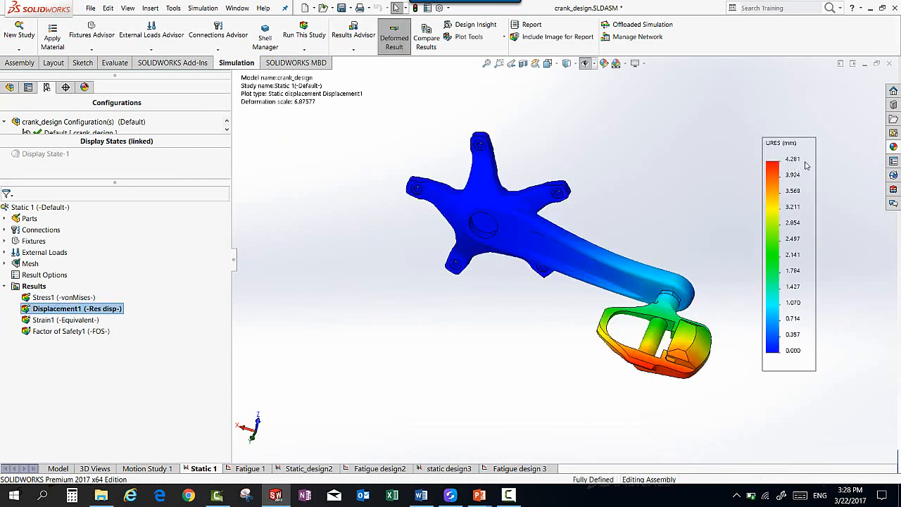
middle_drag(711, 314, 714, 262)
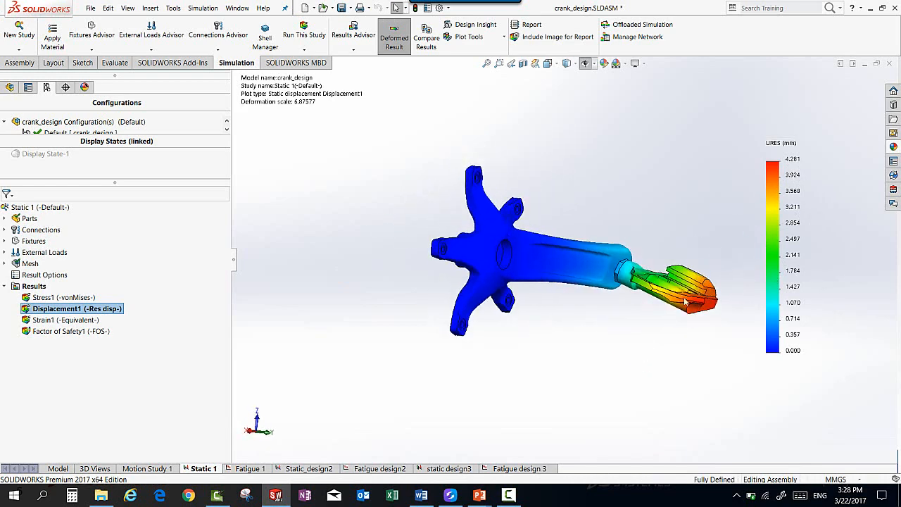
scroll(681, 283, down, 4)
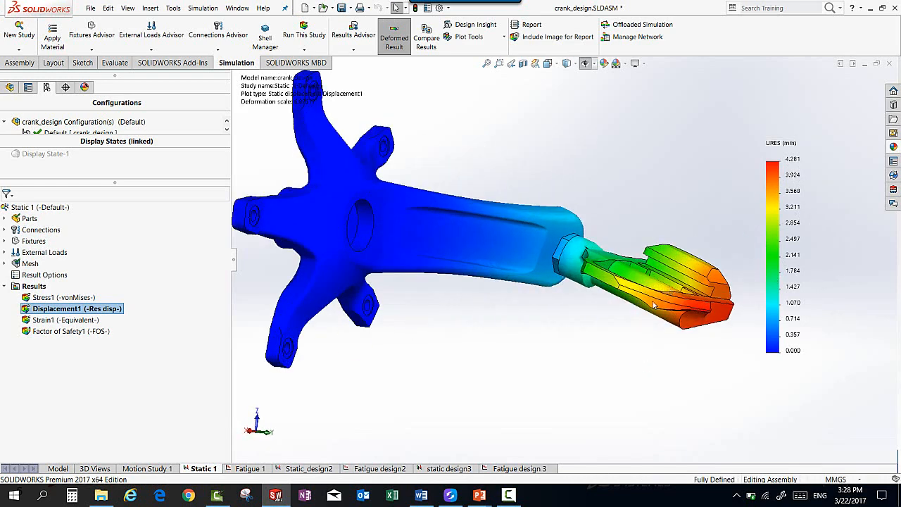
middle_drag(595, 232, 295, 316)
Step: Show the Stress1 plot and check the yield strength in PedalRH-1's material definition for comparison, closing it without changes
double_click(63, 297)
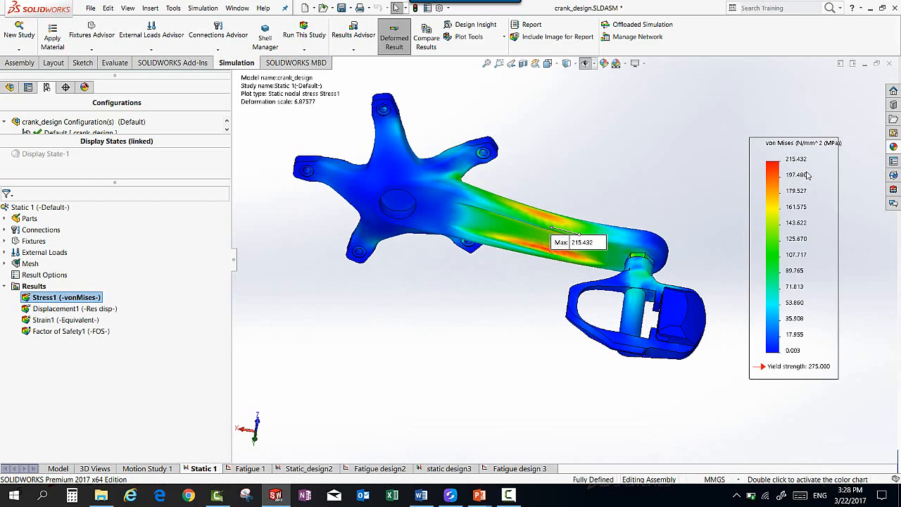
double_click(28, 218)
right_click(53, 229)
click(83, 240)
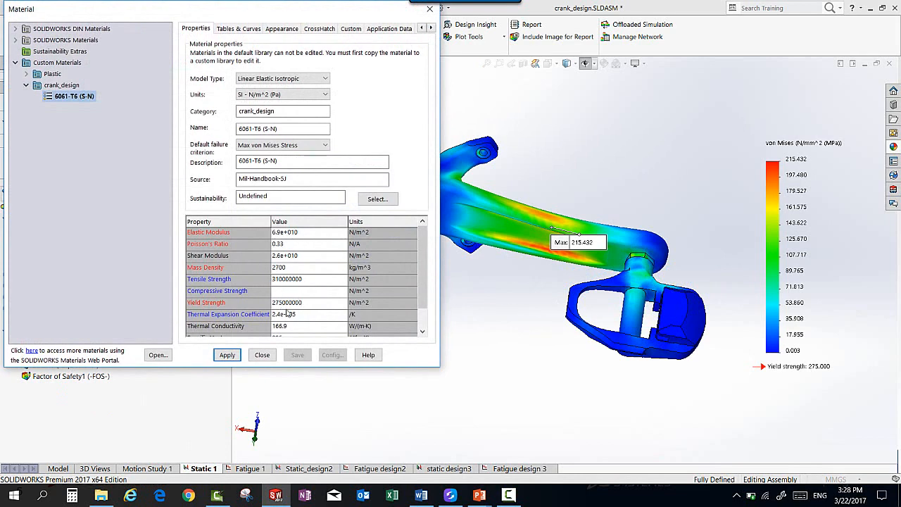
click(262, 355)
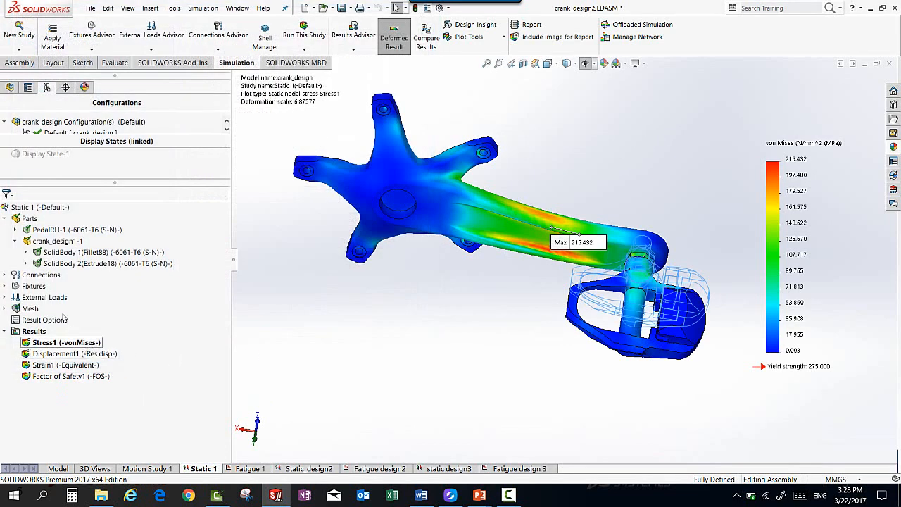
click(6, 219)
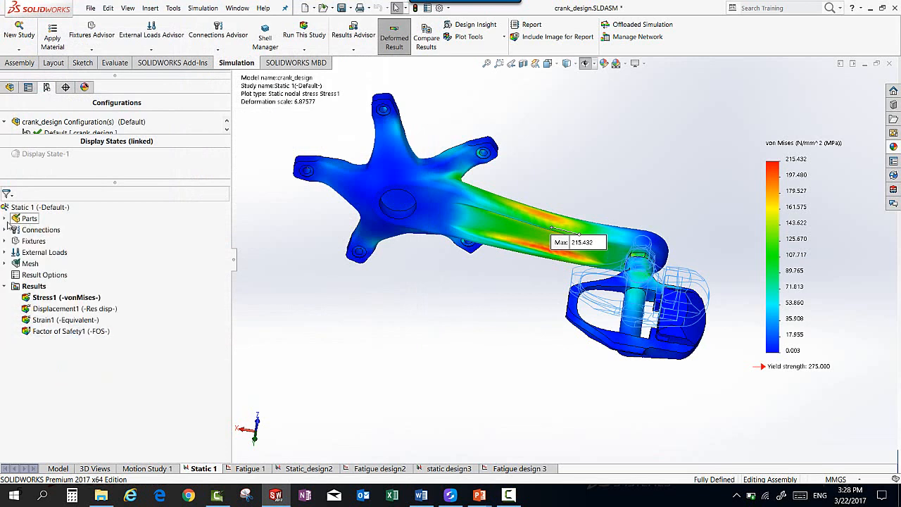
Step: Show the Factor of Safety1 plot and examine the minimum factor of safety on the crank assembly
click(67, 331)
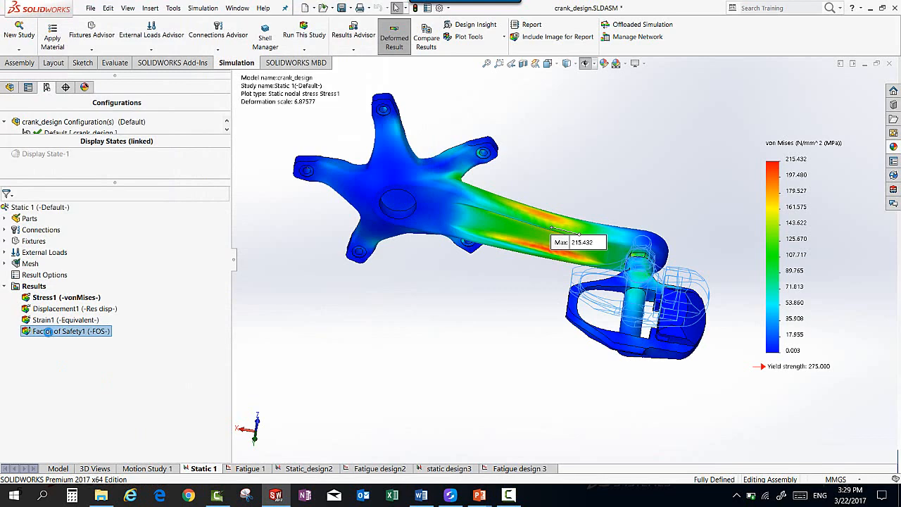
double_click(48, 331)
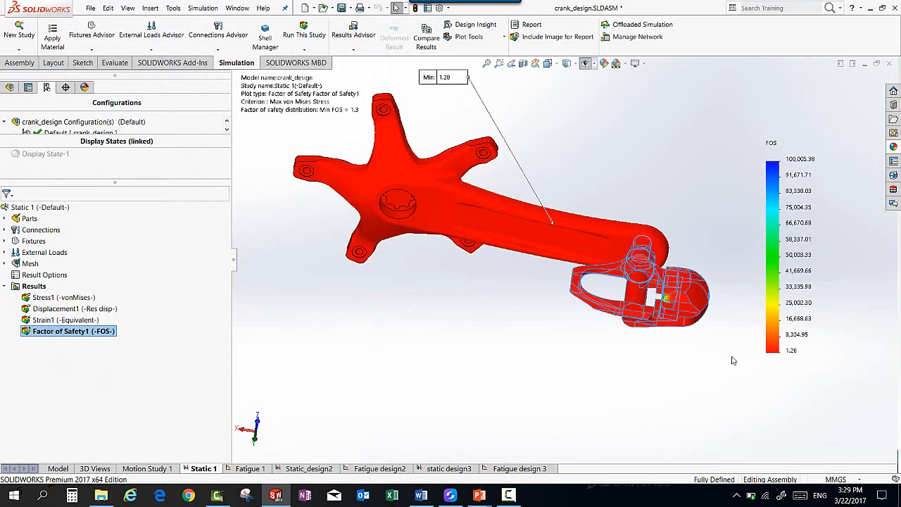
middle_drag(732, 360, 724, 384)
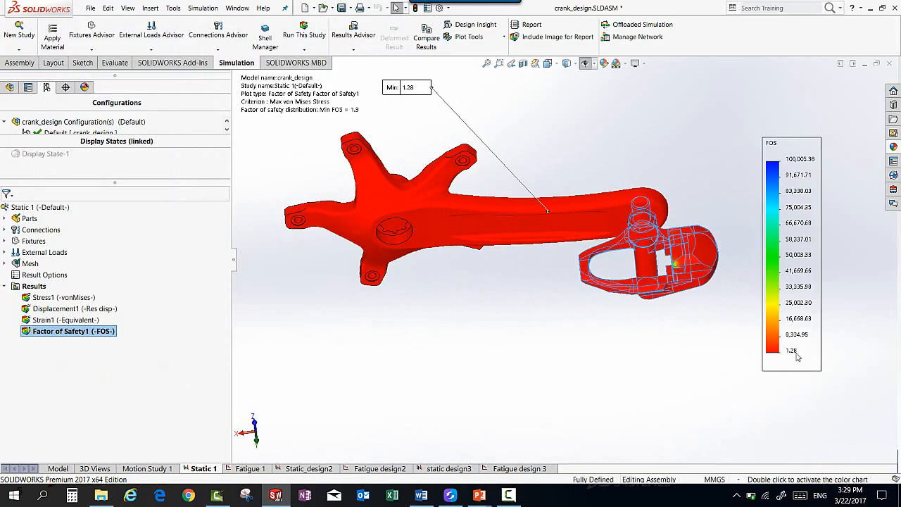
Step: Switch to the Fatigue 1 study, show its Results2 life plot, and move the minimum-life callout clear of the crank arm to examine it
click(250, 468)
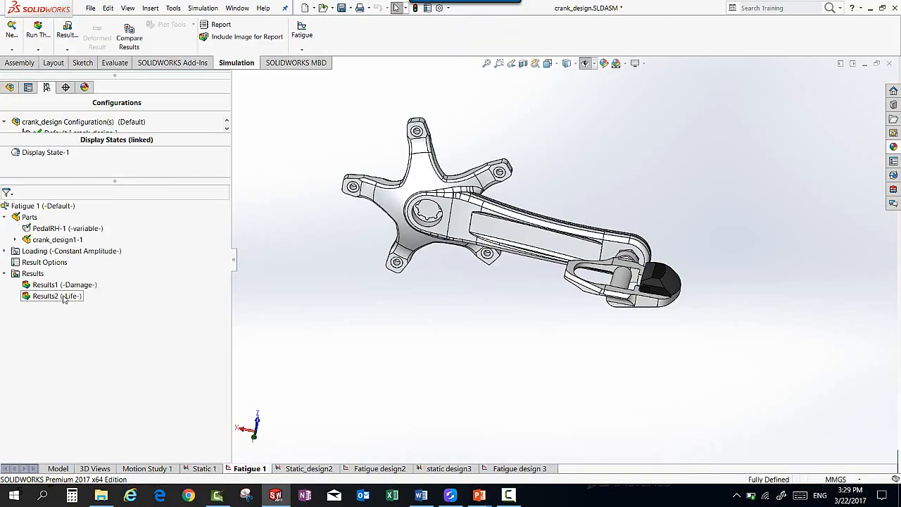
double_click(63, 297)
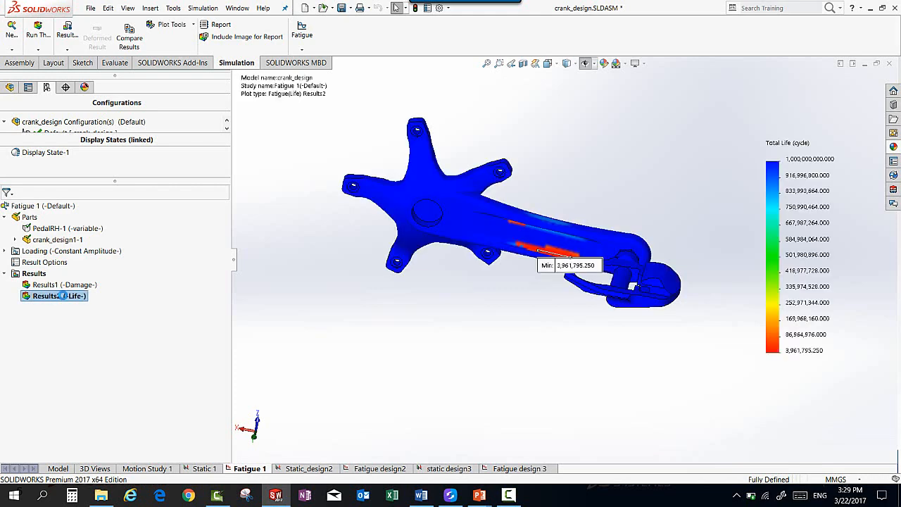
drag(553, 272, 519, 306)
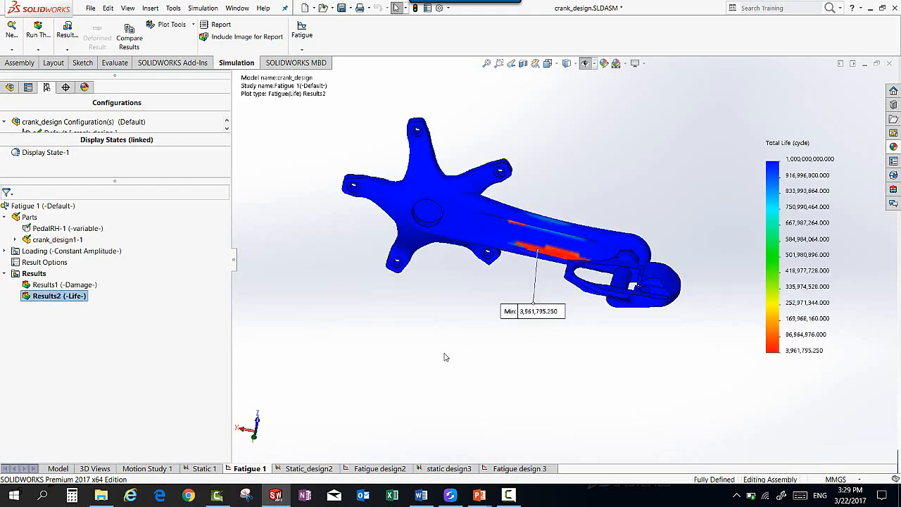
middle_drag(536, 266, 558, 323)
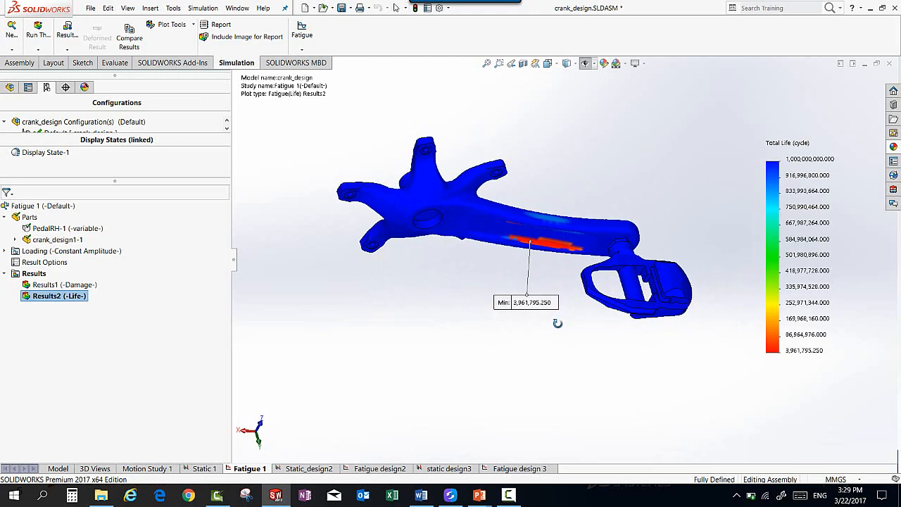
key(Escape)
middle_drag(548, 343, 420, 247)
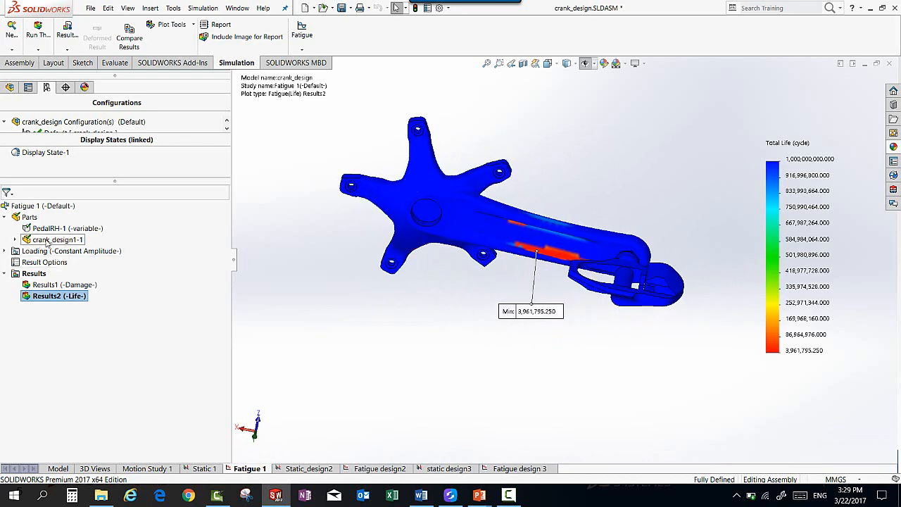
right_click(47, 240)
click(51, 247)
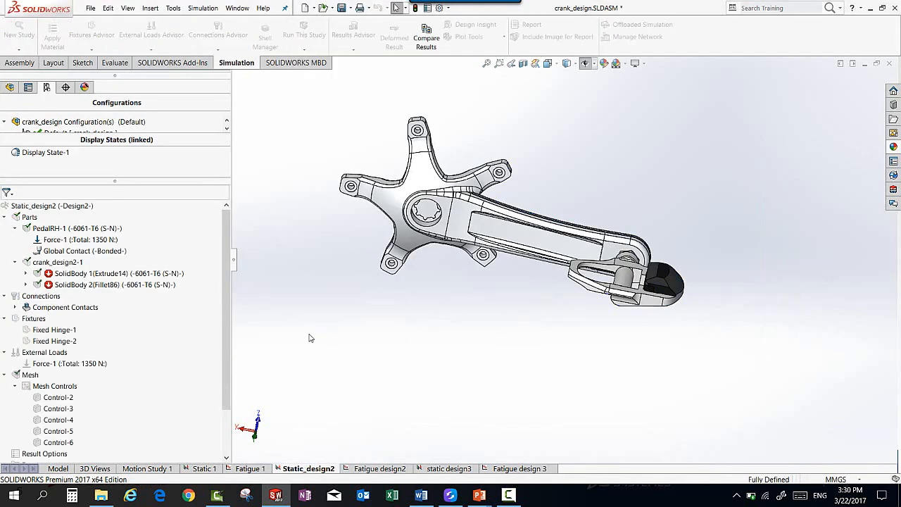
Step: Activate the Design2 model configuration that belongs to the Static_design2 study
right_click(73, 206)
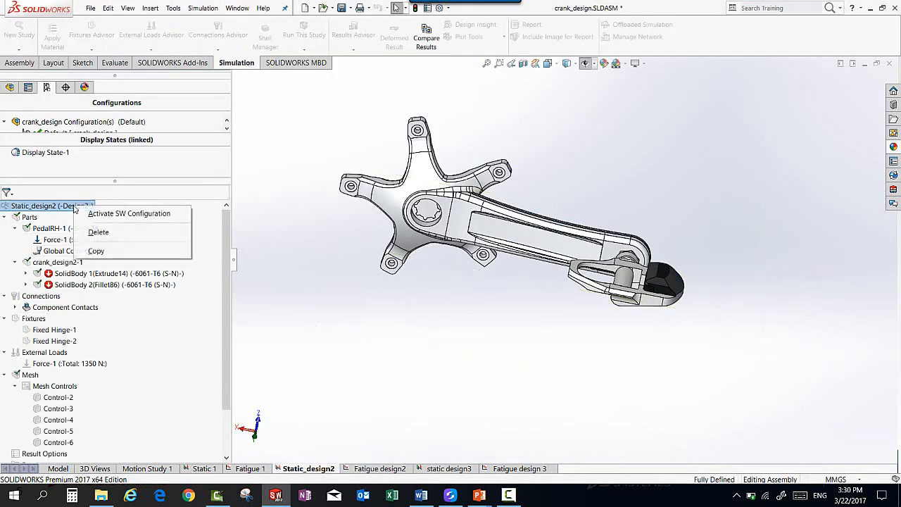
click(97, 215)
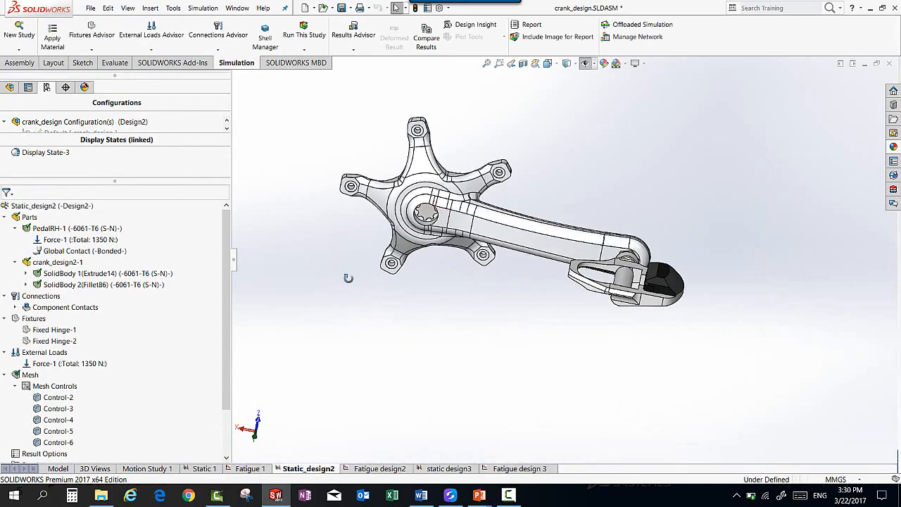
mouse_move(348, 278)
middle_down()
mouse_move(343, 297)
mouse_move(353, 269)
middle_up()
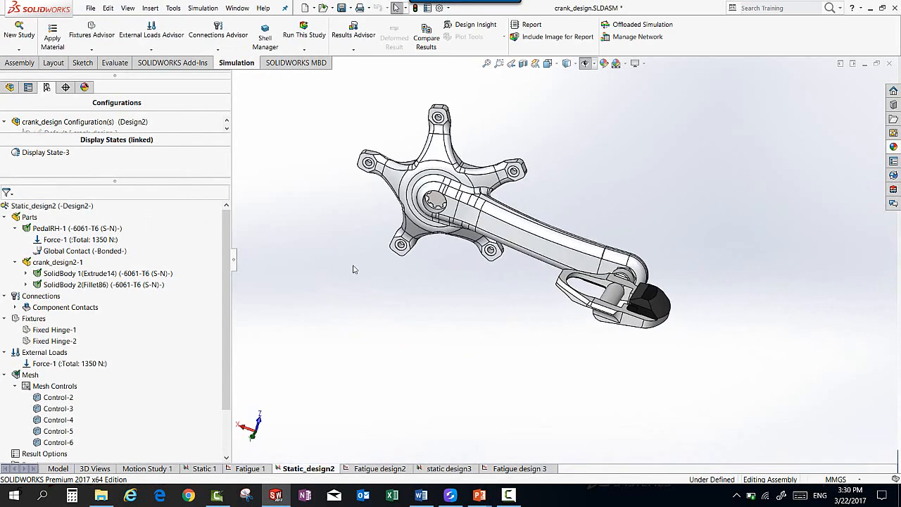
Step: Show the Default configuration of the assembly and examine the recessed pocket along the crank arm
click(10, 88)
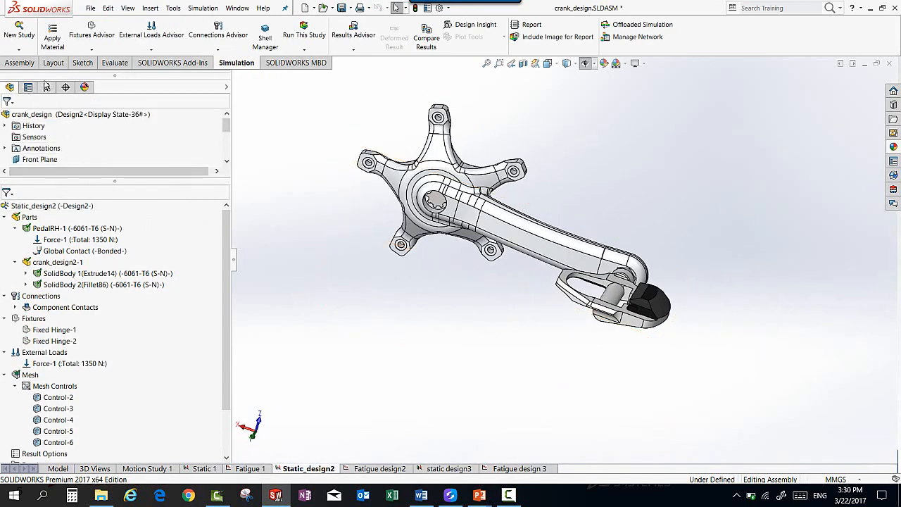
click(47, 88)
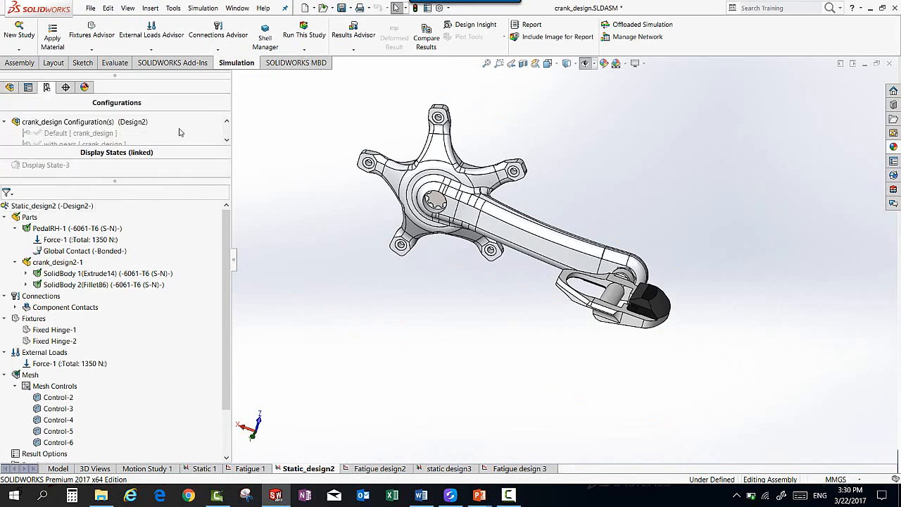
scroll(179, 132, down, 1)
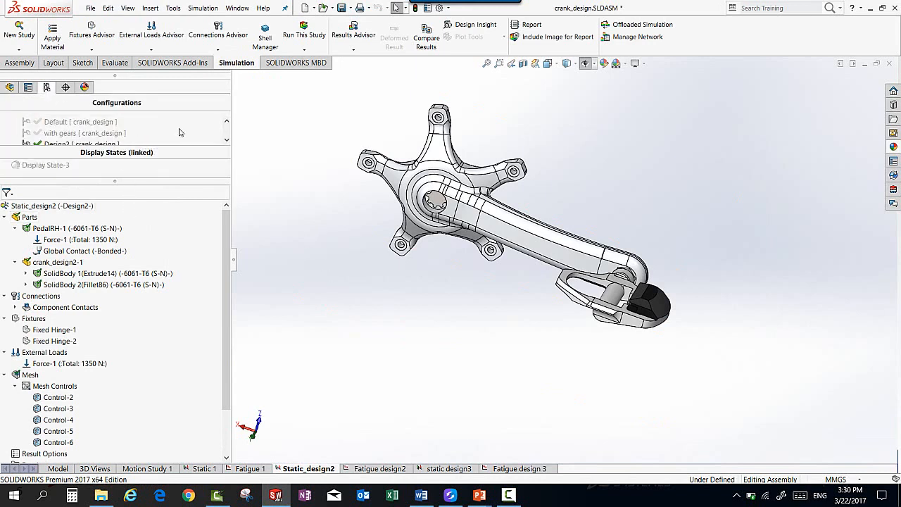
right_click(90, 127)
click(104, 131)
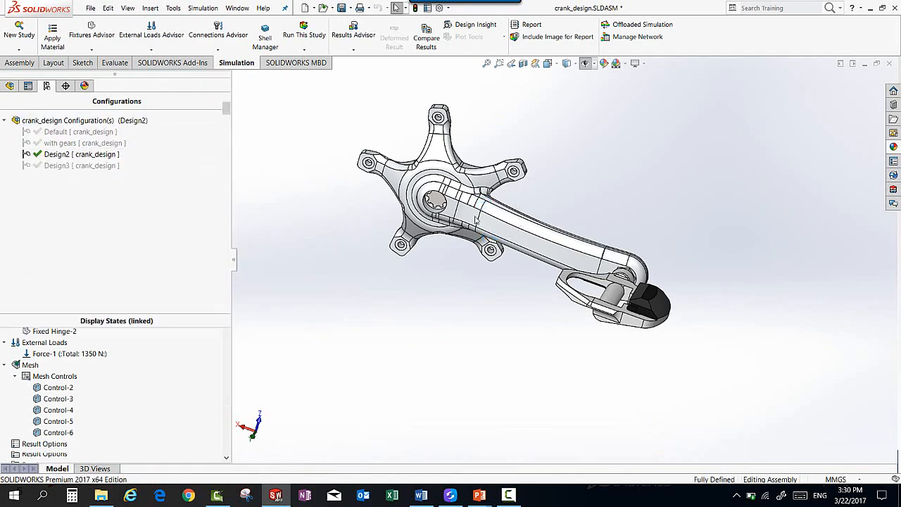
scroll(532, 299, down, 4)
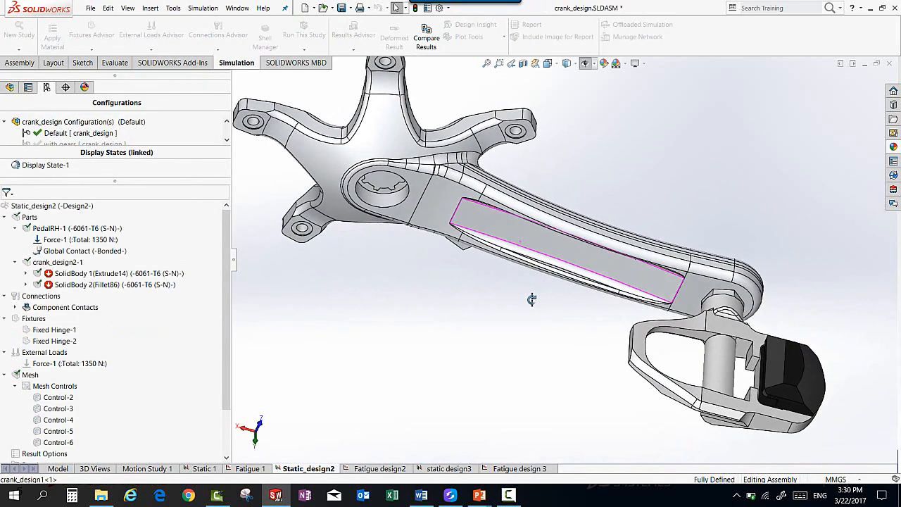
scroll(532, 299, down, 2)
scroll(183, 146, down, 1)
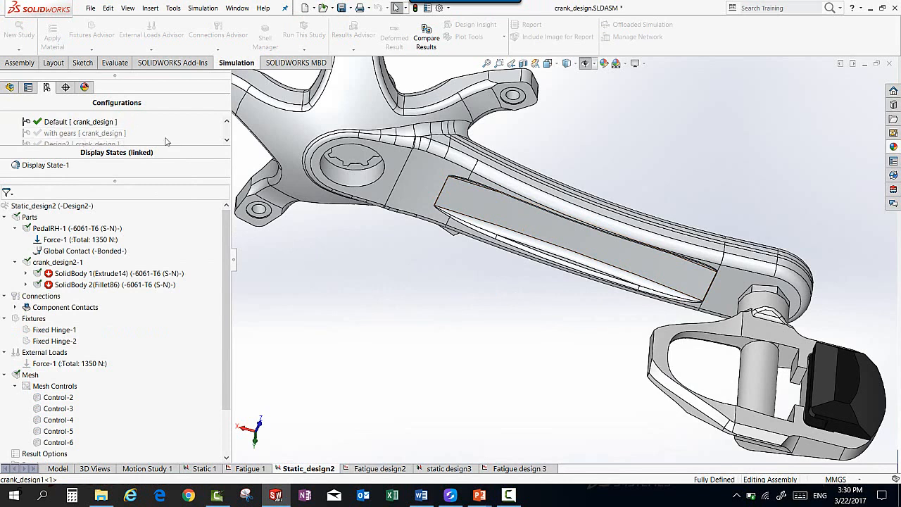
Step: Show the Design2 configuration again and examine its crank arm without the recessed pocket
scroll(181, 141, up, 1)
scroll(181, 141, down, 1)
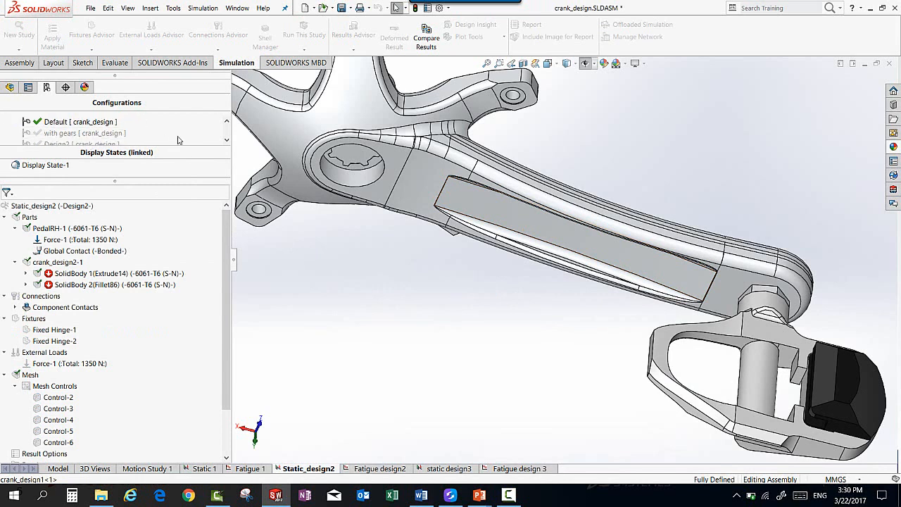
right_click(90, 143)
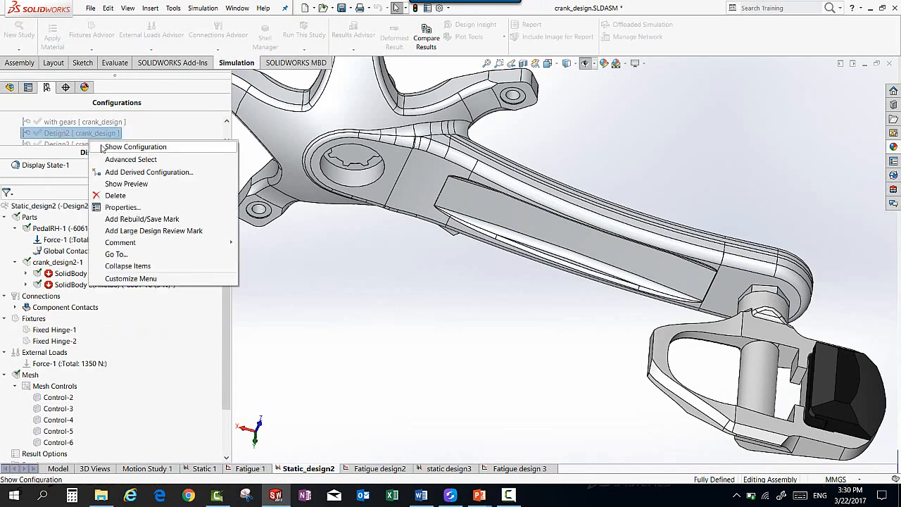
click(104, 148)
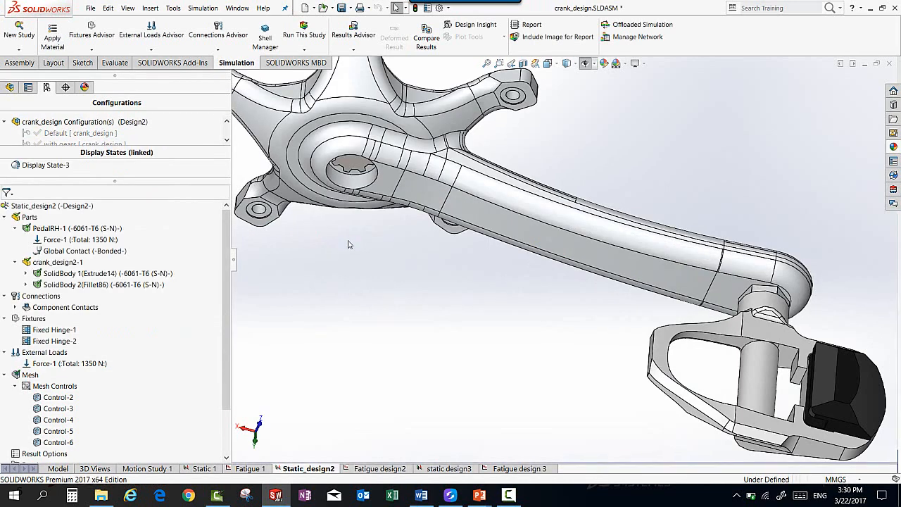
scroll(486, 267, up, 2)
middle_drag(485, 267, 465, 187)
scroll(465, 186, down, 2)
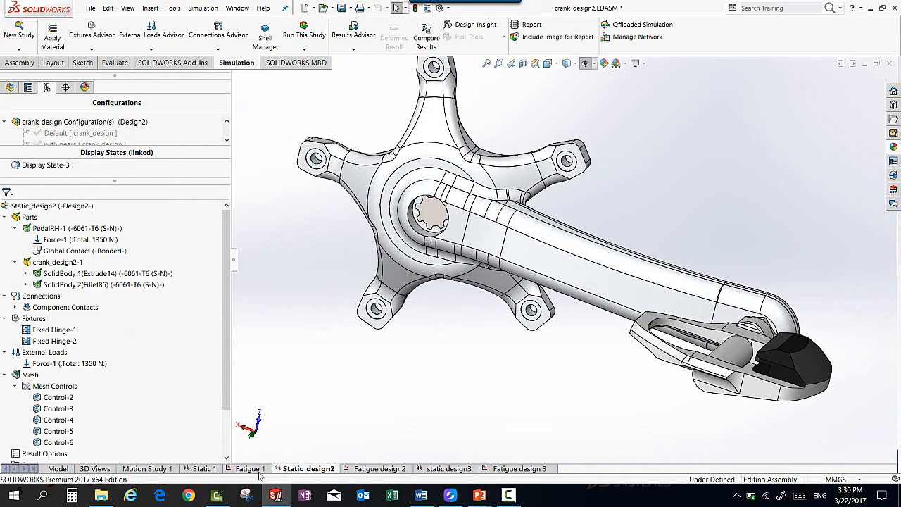
Step: Copy the Static 1 study to a new static study that uses the Design2 configuration, keeping the name Static 4 from [Static 1]
click(204, 468)
right_click(206, 471)
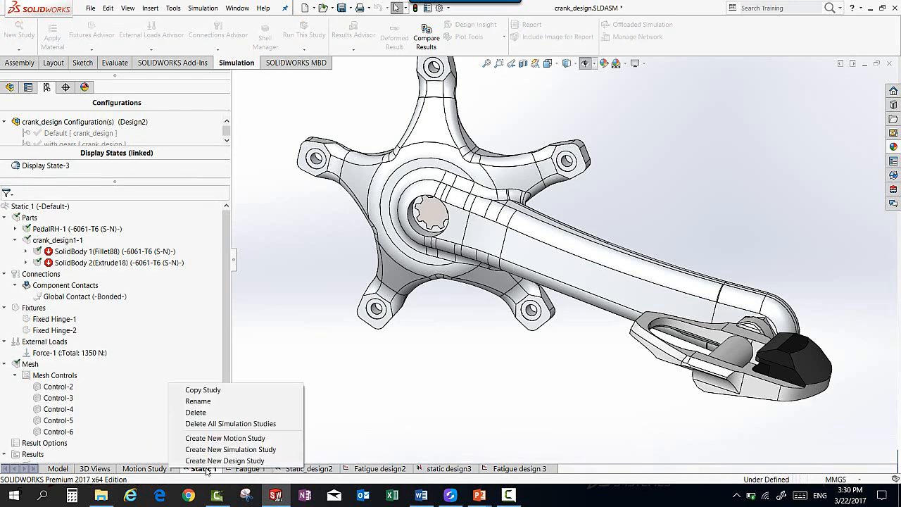
click(212, 391)
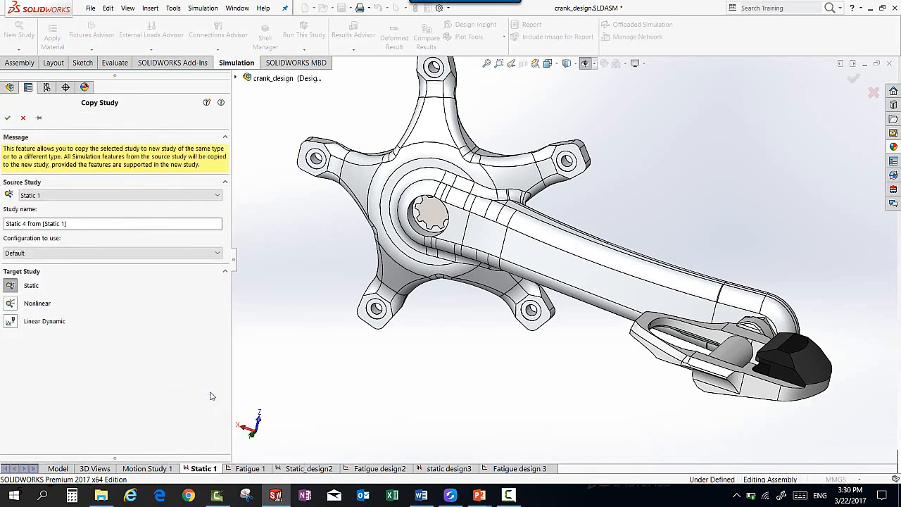
click(83, 253)
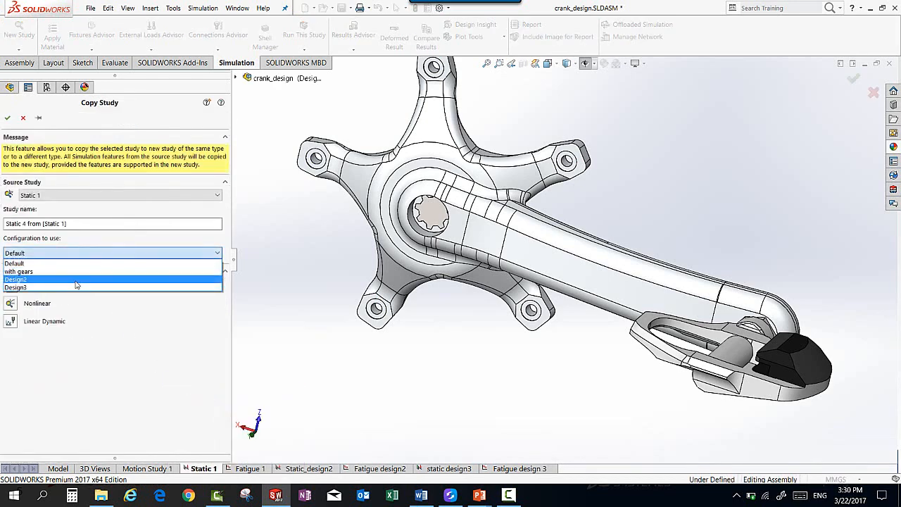
click(77, 280)
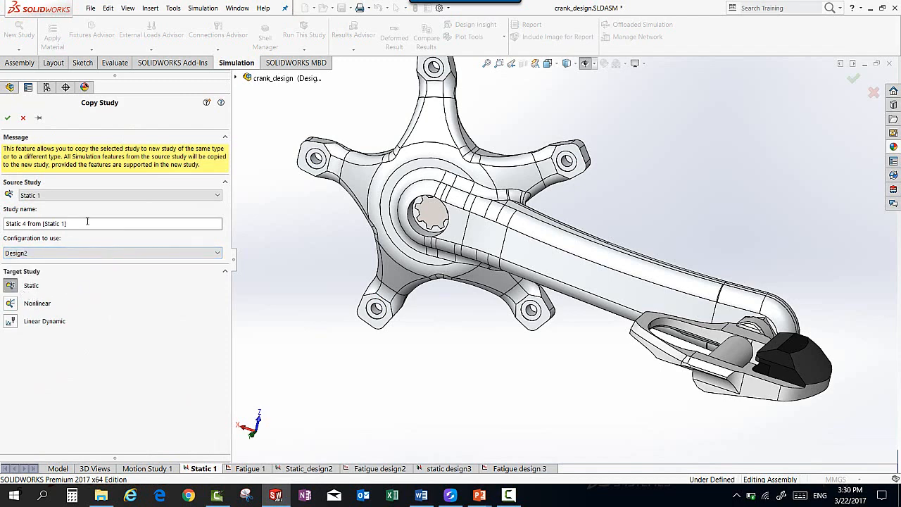
click(7, 118)
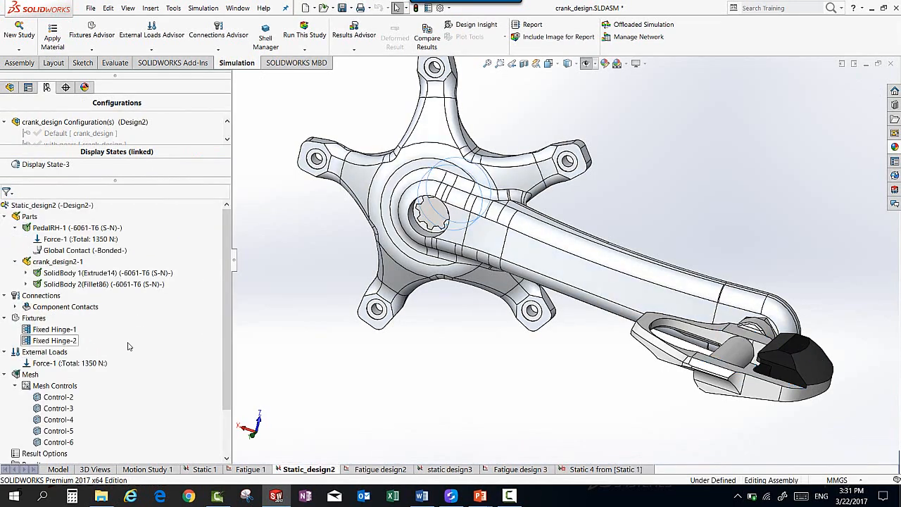
Step: Show the Displacement1 plot of the Static_design2 study and examine the deformed crank and pedal from several angles
scroll(127, 345, down, 3)
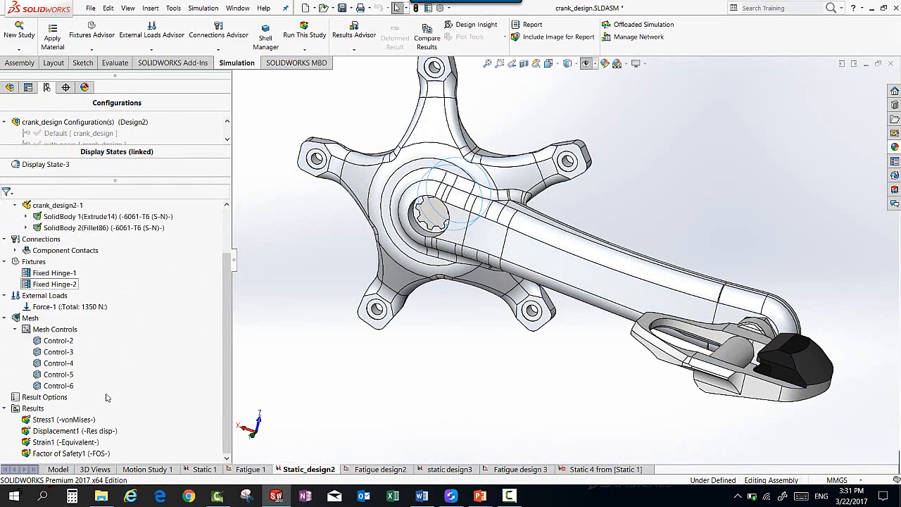
click(72, 434)
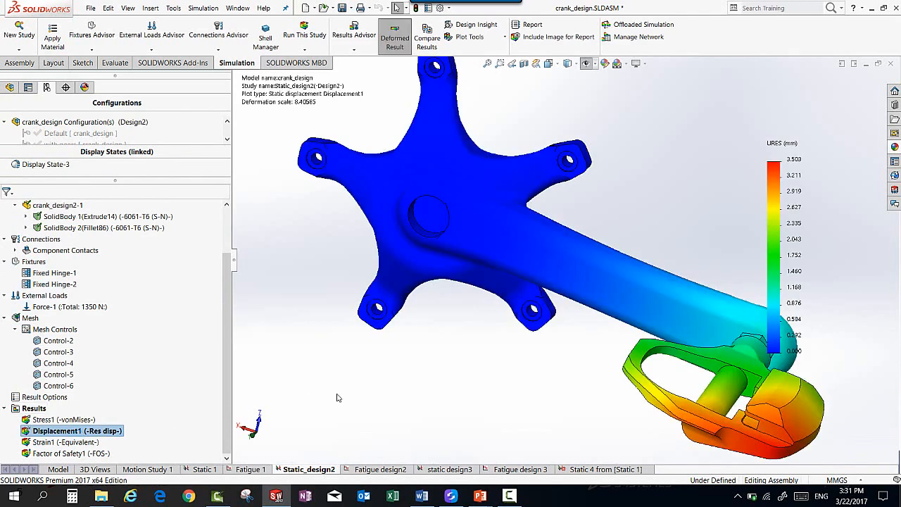
scroll(470, 329, up, 2)
middle_drag(470, 328, 511, 335)
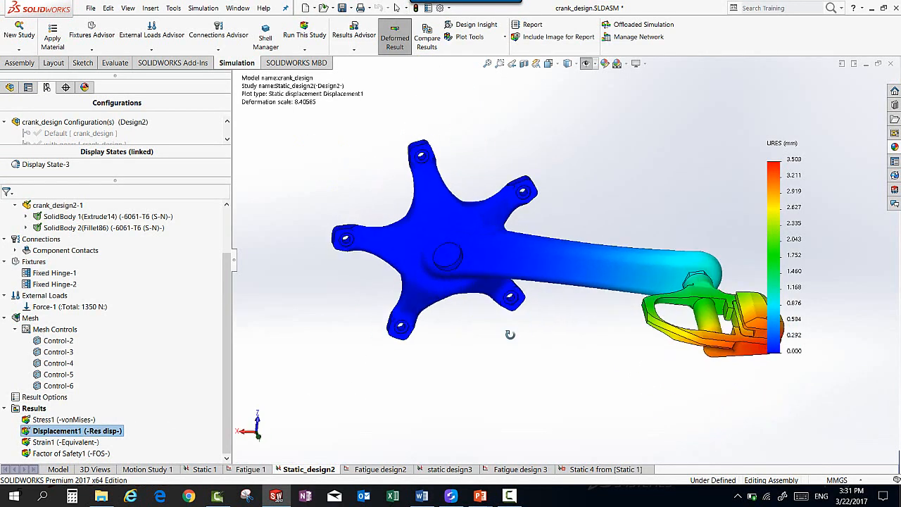
scroll(511, 334, down, 1)
middle_drag(711, 187, 676, 224)
Step: Show the von Mises Stress1 plot of Static_design2 and examine the maximum stress location on both sides of the crank arm
double_click(81, 421)
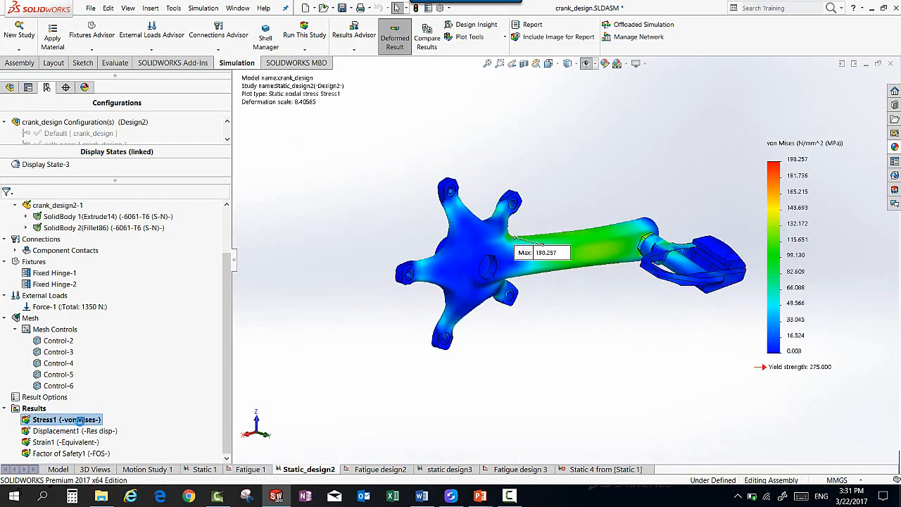
mouse_move(574, 194)
middle_down()
mouse_move(420, 316)
mouse_move(437, 302)
middle_up()
scroll(539, 207, down, 5)
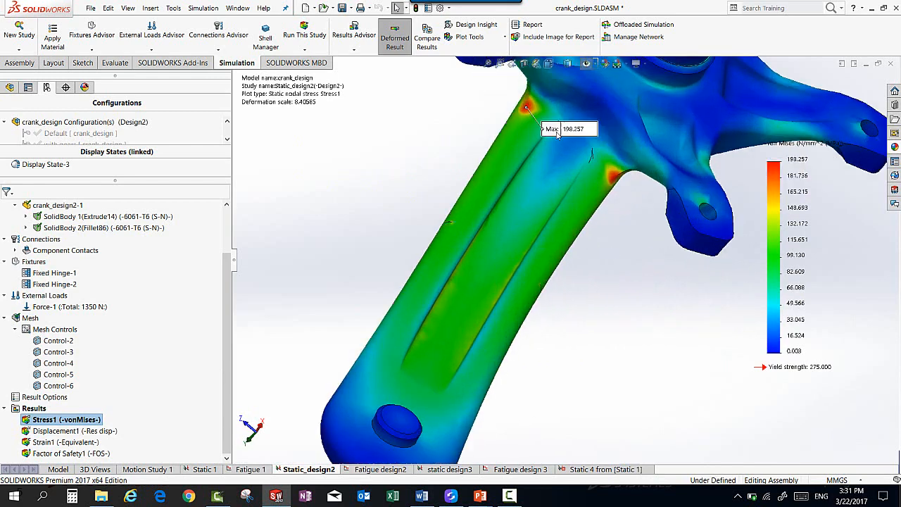
scroll(589, 308, up, 5)
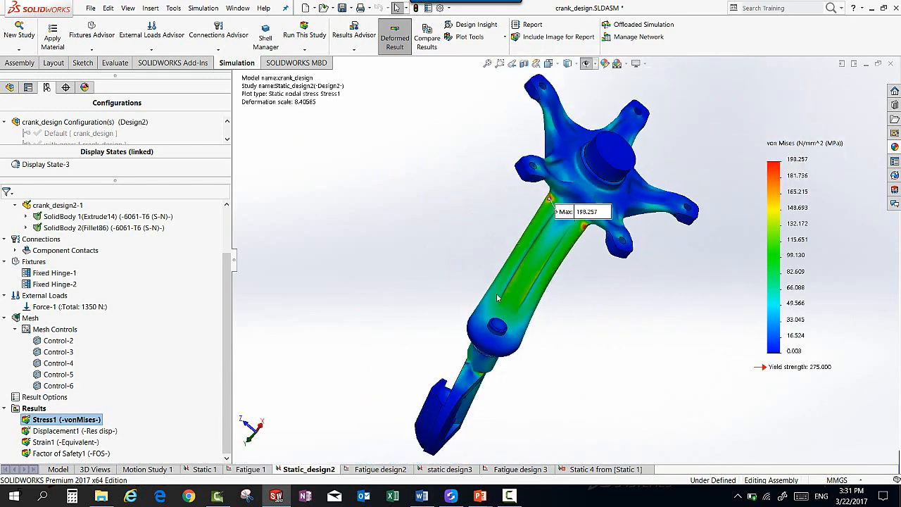
mouse_move(496, 293)
middle_down()
mouse_move(486, 260)
mouse_move(531, 235)
middle_up()
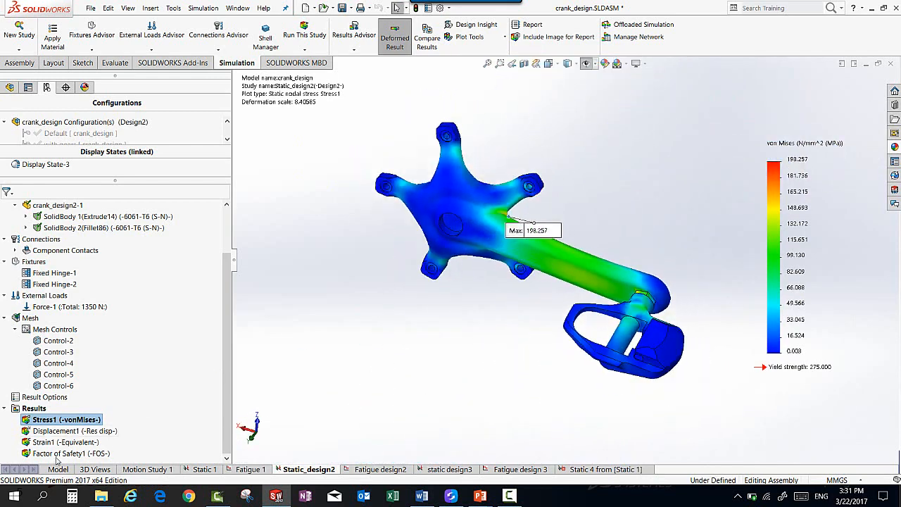
Step: Show the Factor of Safety1 plot of Static_design2 and move its minimum label close to the pedal
click(56, 456)
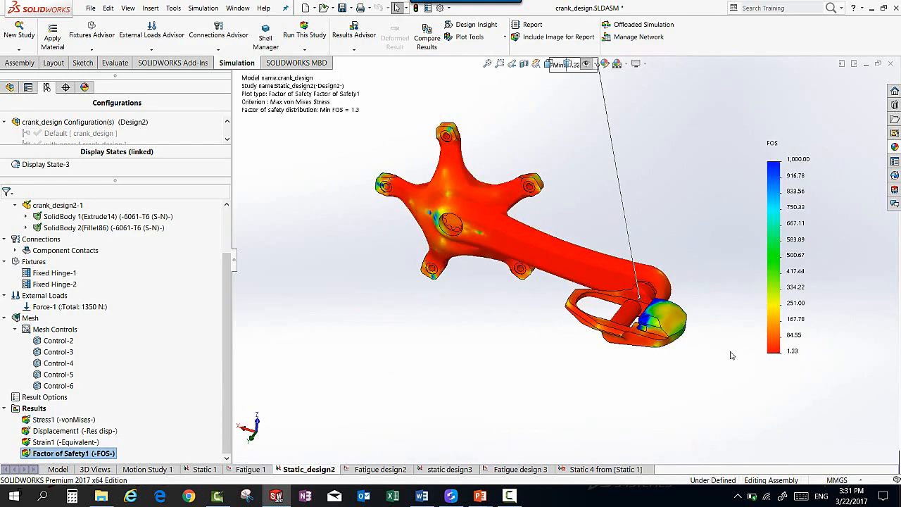
key(z)
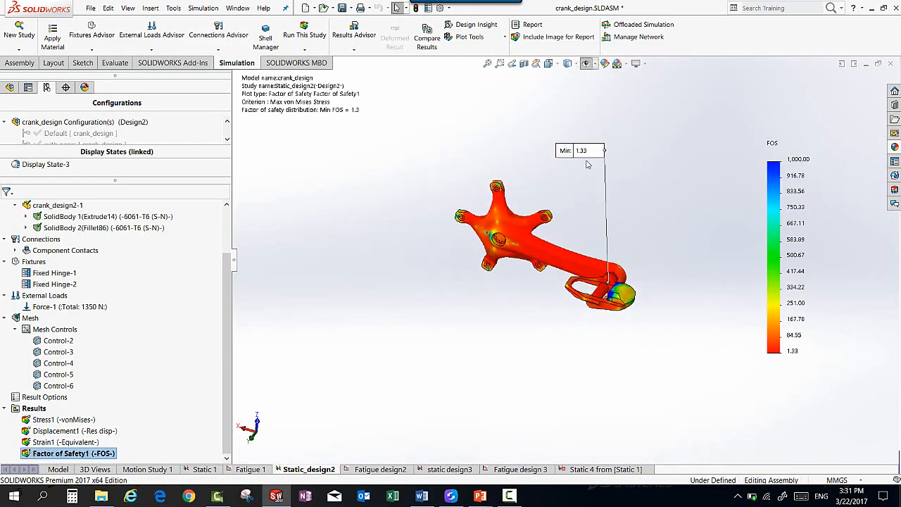
drag(584, 151, 682, 250)
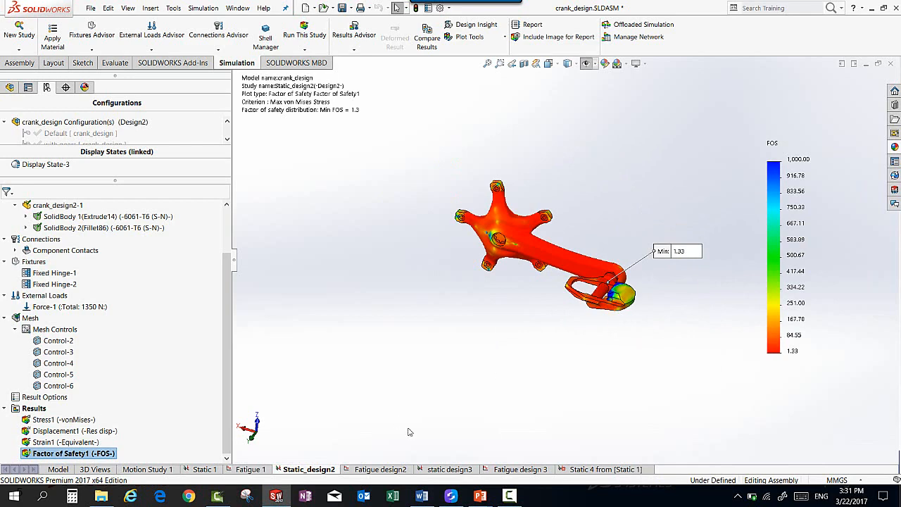
Step: Show the Results2 life plot of the Fatigue design2 study
click(380, 469)
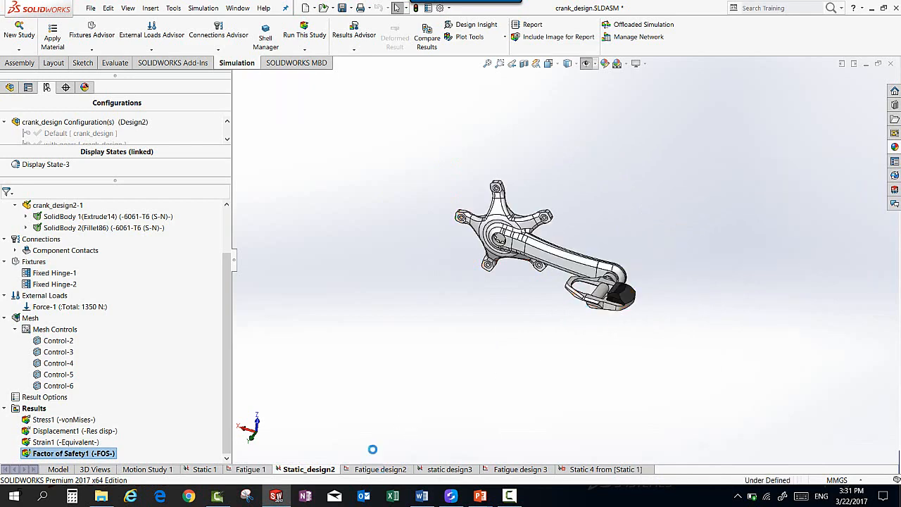
click(63, 319)
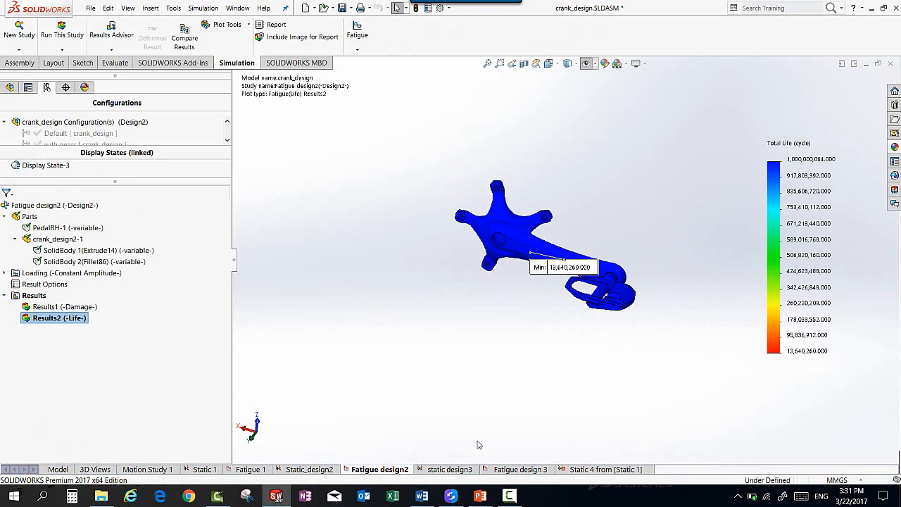
Step: Open the static design3 study, activate its Design3 model configuration and examine the shape of the crank arm
click(454, 470)
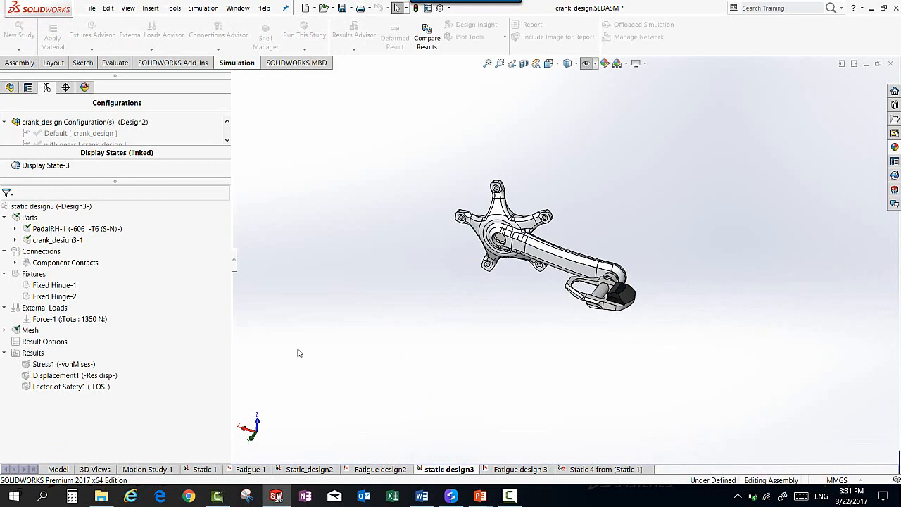
right_click(49, 205)
click(52, 213)
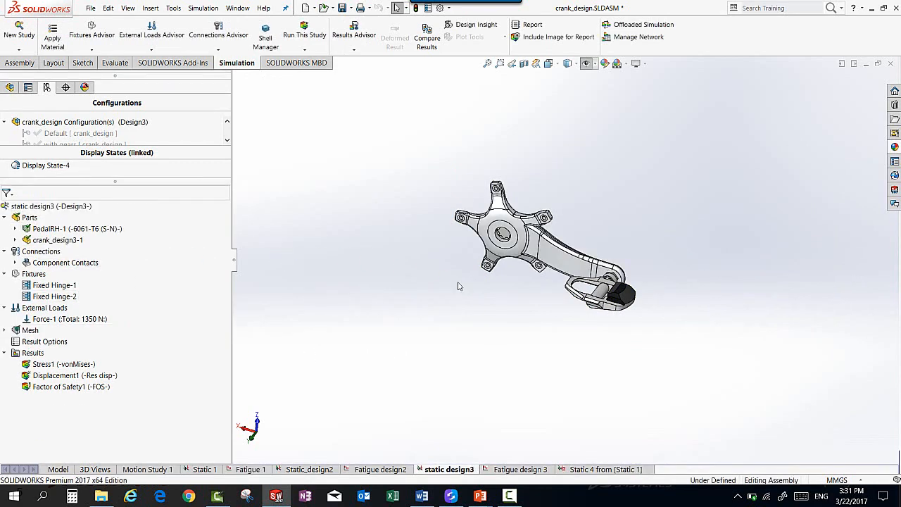
scroll(575, 222, down, 2)
middle_drag(575, 222, 579, 261)
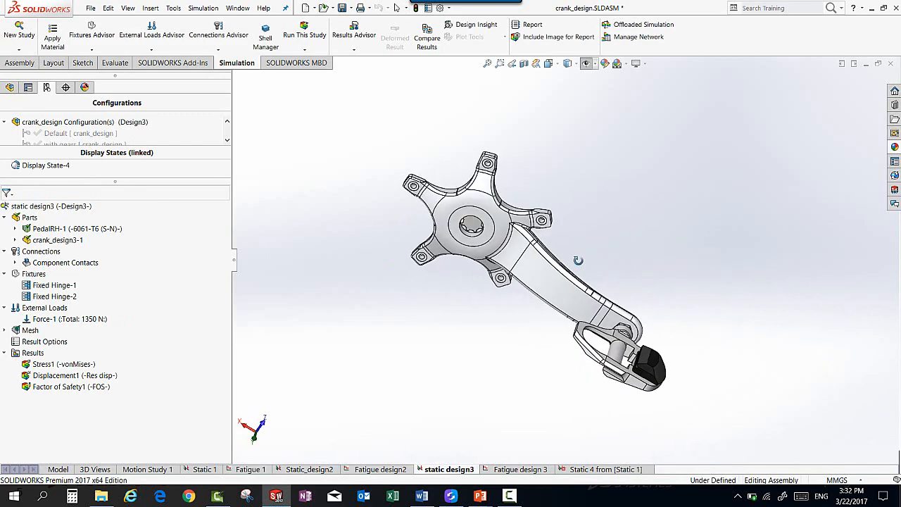
Step: Review the displacement, von Mises stress and factor of safety plots of the static design3 study one after another
click(49, 376)
double_click(50, 375)
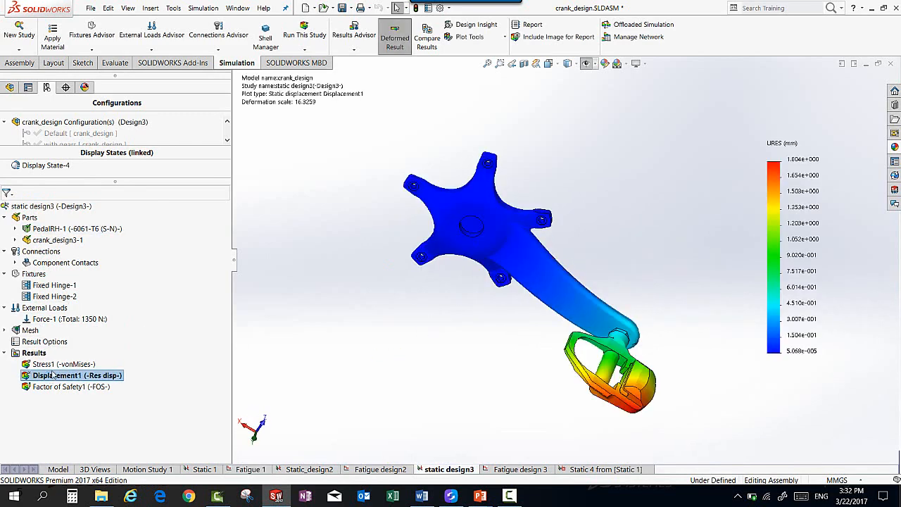
double_click(53, 364)
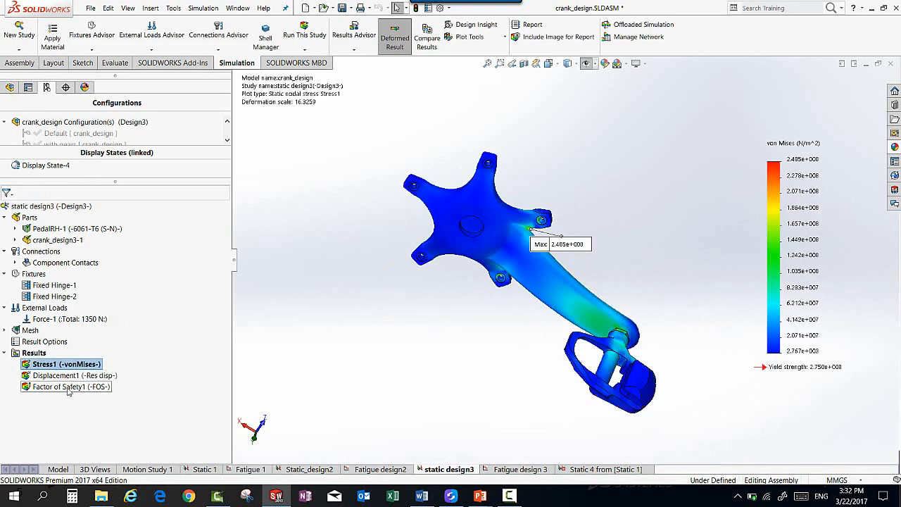
double_click(70, 386)
Step: Show the Results2 life plot of the Fatigue design 3 study and examine where the minimum life occurs on the crank
click(520, 469)
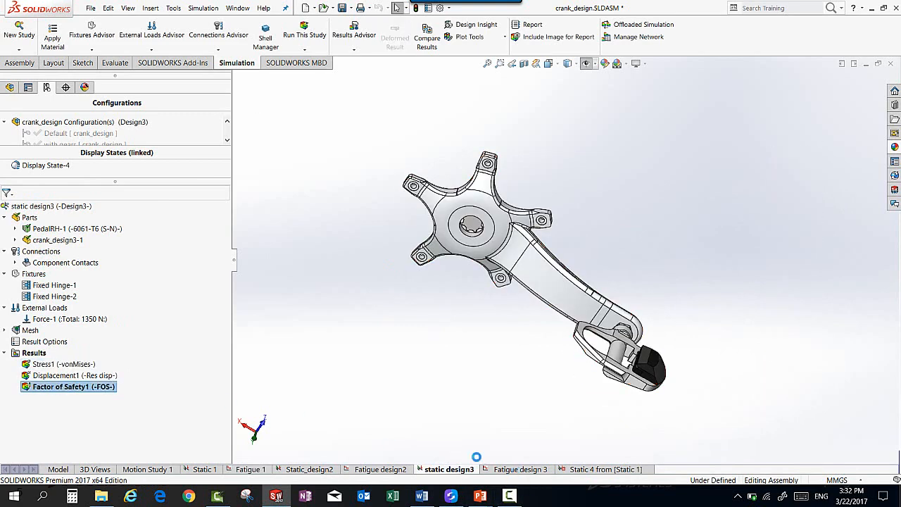
double_click(59, 274)
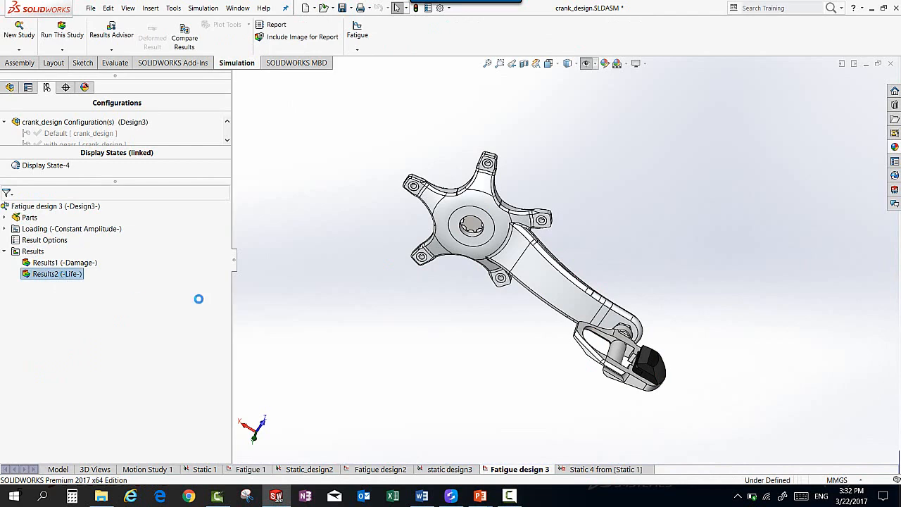
middle_drag(435, 333, 400, 207)
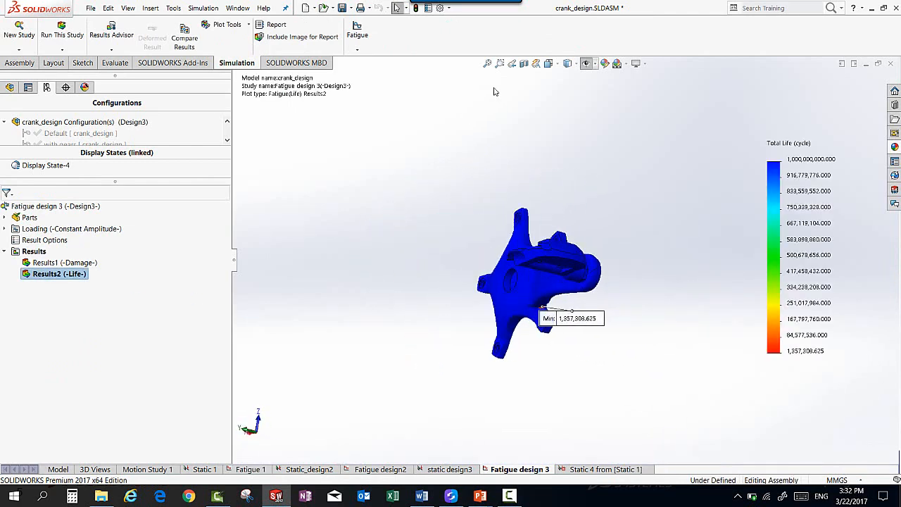
middle_drag(479, 106, 426, 240)
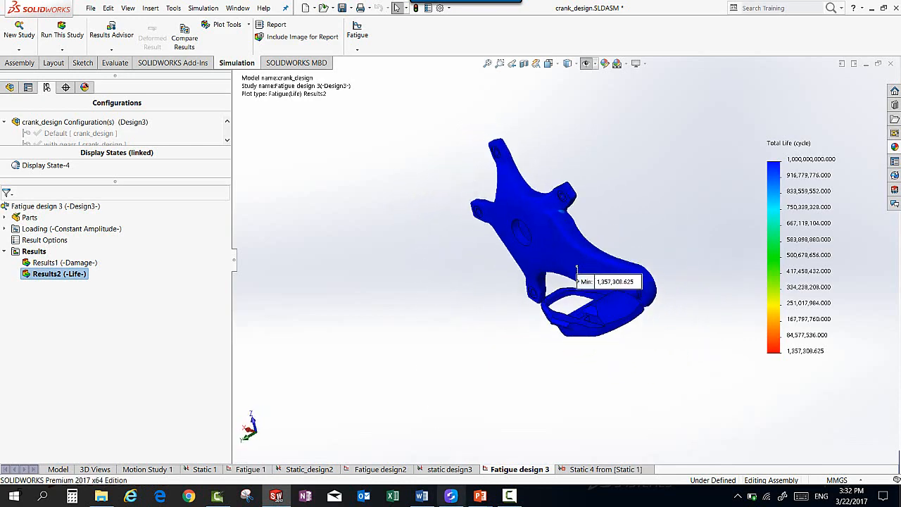
Step: Switch to the PowerPoint slide show and advance from the crank loading slide to the Design1 results table
mouse_move(480, 500)
click(543, 451)
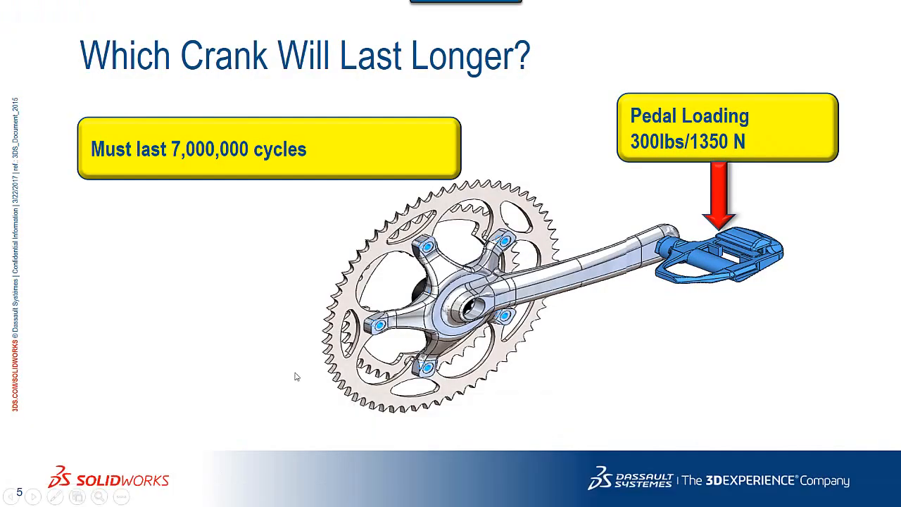
click(249, 307)
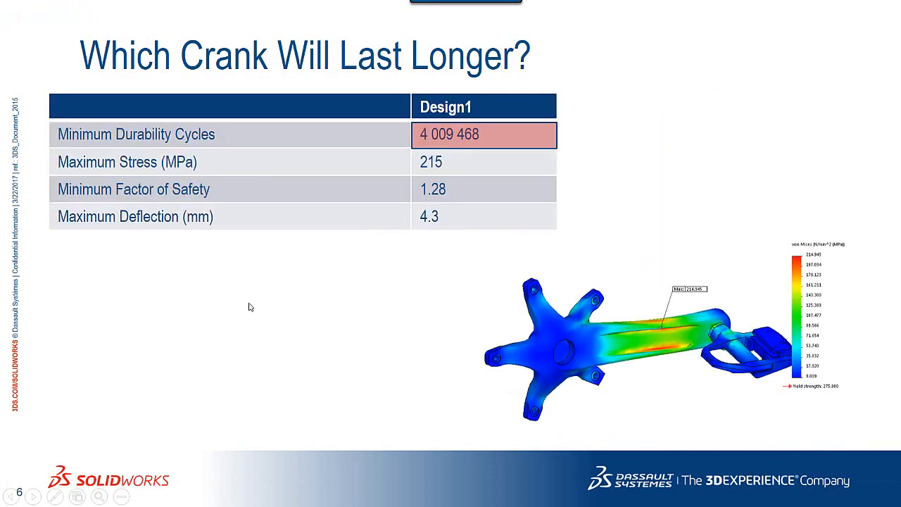